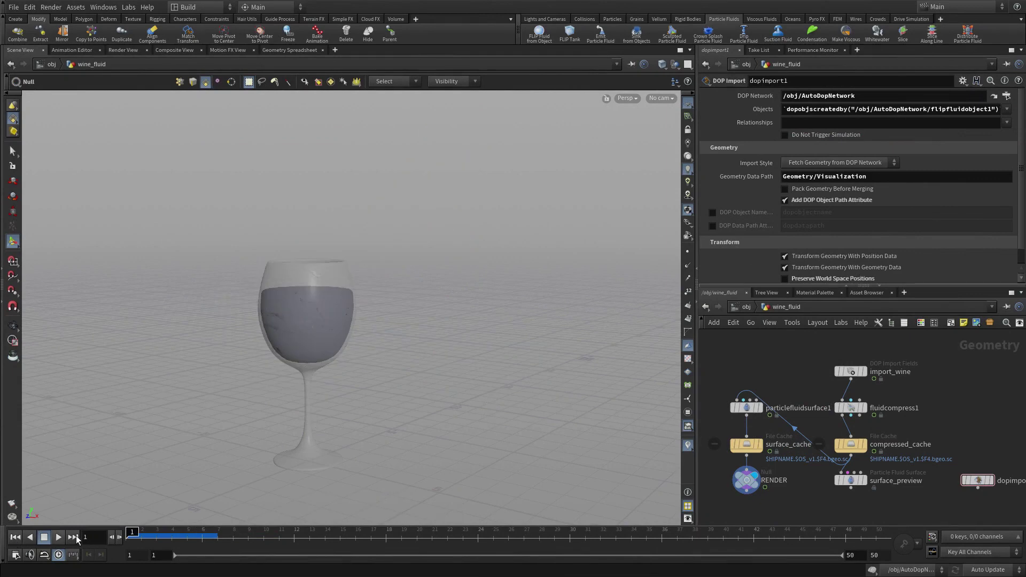
At the /obj level, delete the wine_fluidinterior object
click(746, 307)
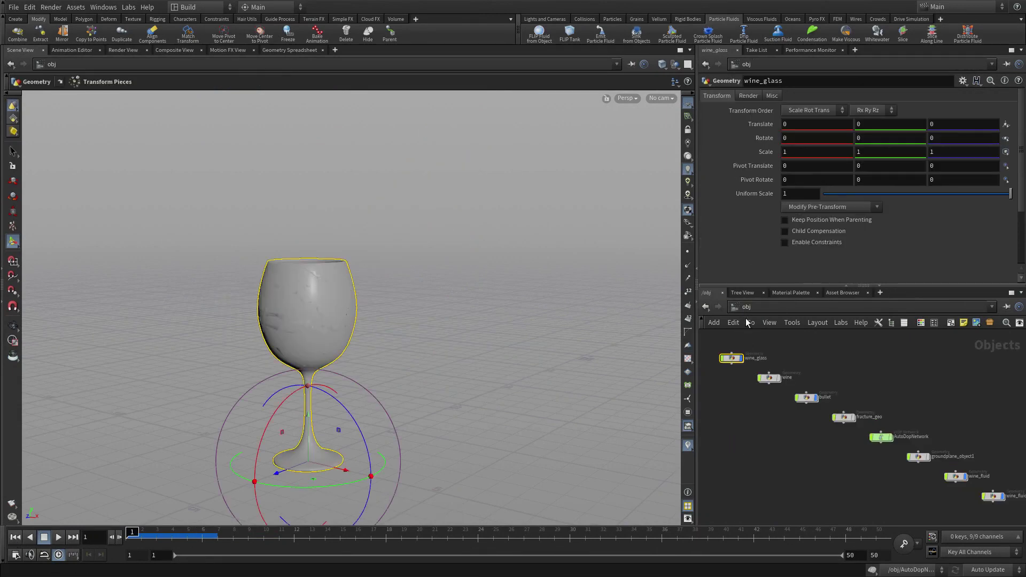
middle_drag(908, 482, 793, 430)
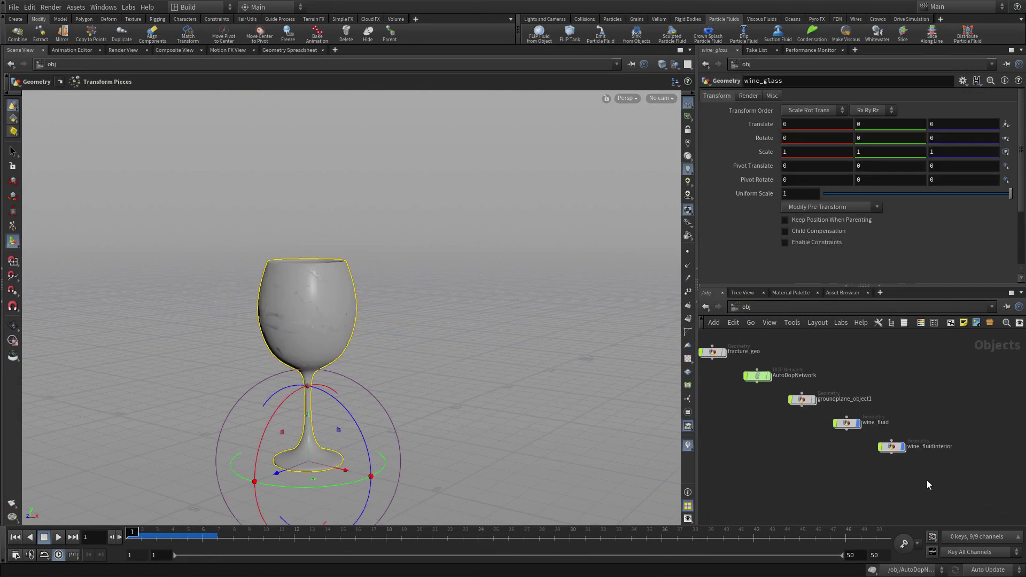
drag(915, 478, 870, 447)
key(Delete)
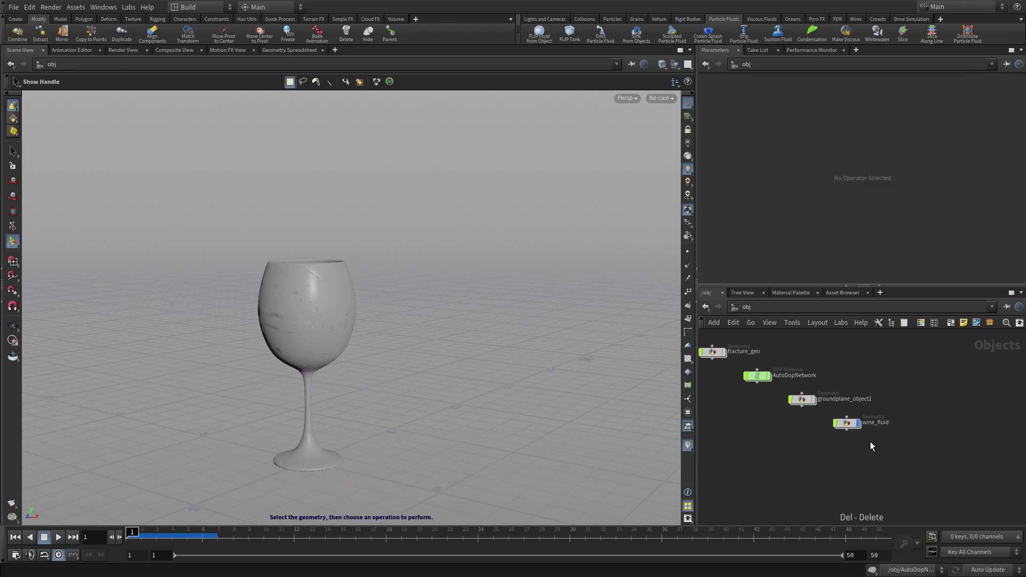
Inside wine_fluid, stack import_wine above compressed_cache and delete fluidcompress1
double_click(849, 423)
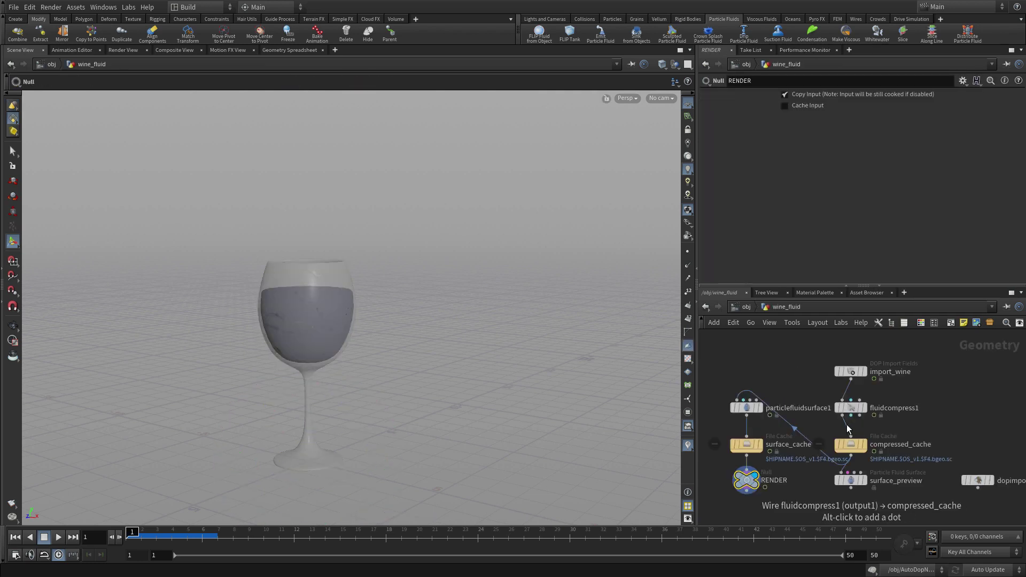
drag(852, 371, 740, 354)
drag(851, 477, 742, 398)
drag(850, 441, 883, 390)
key(Delete)
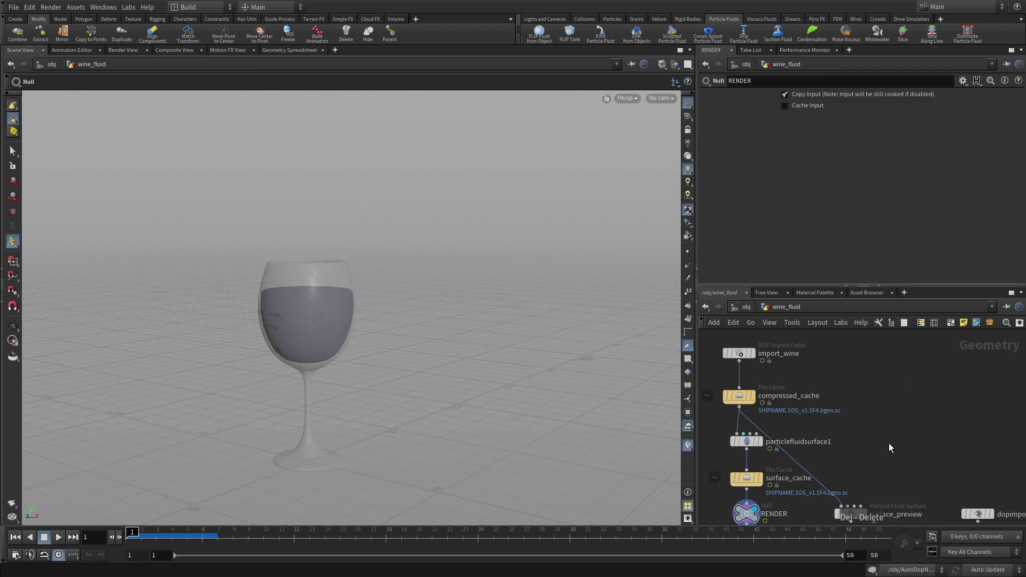
Delete the surface_cache, RENDER, surface_preview and dopimport nodes
middle_drag(889, 444, 887, 392)
drag(986, 487, 734, 425)
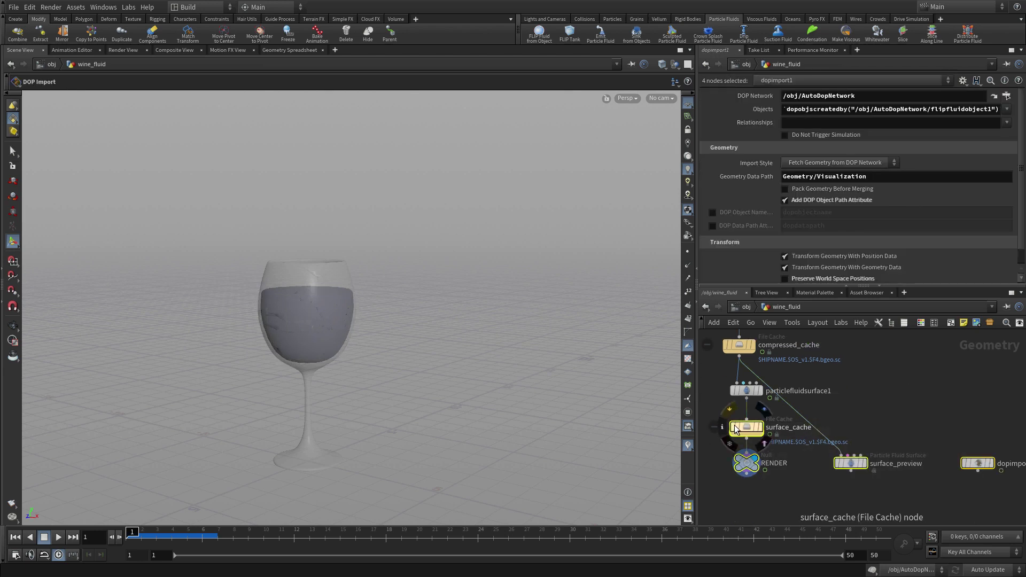
key(Delete)
middle_drag(813, 426, 883, 499)
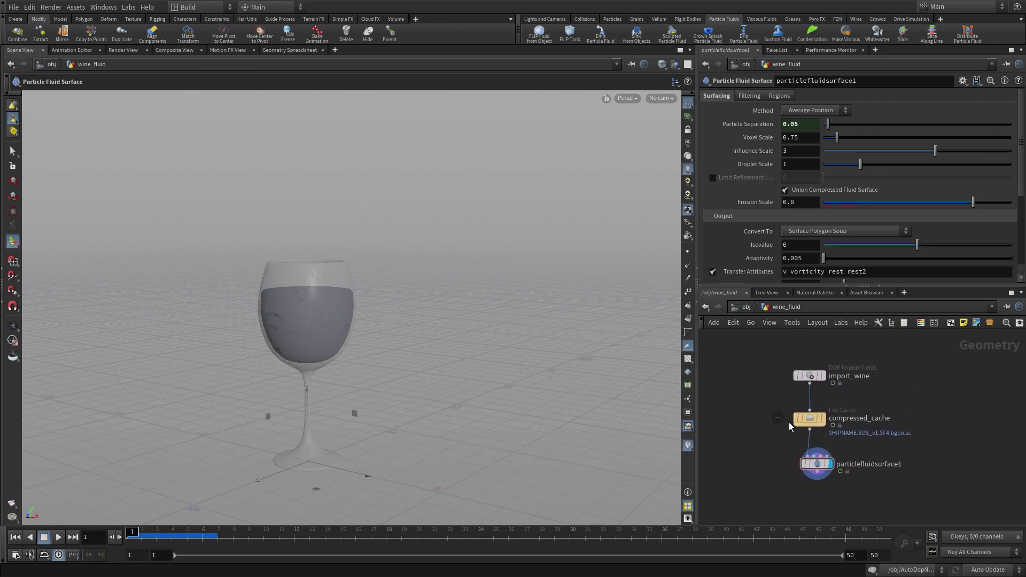
Set compressed_cache's base name to wine_fluid and base folder to $HIP/geo/fluid/
click(805, 418)
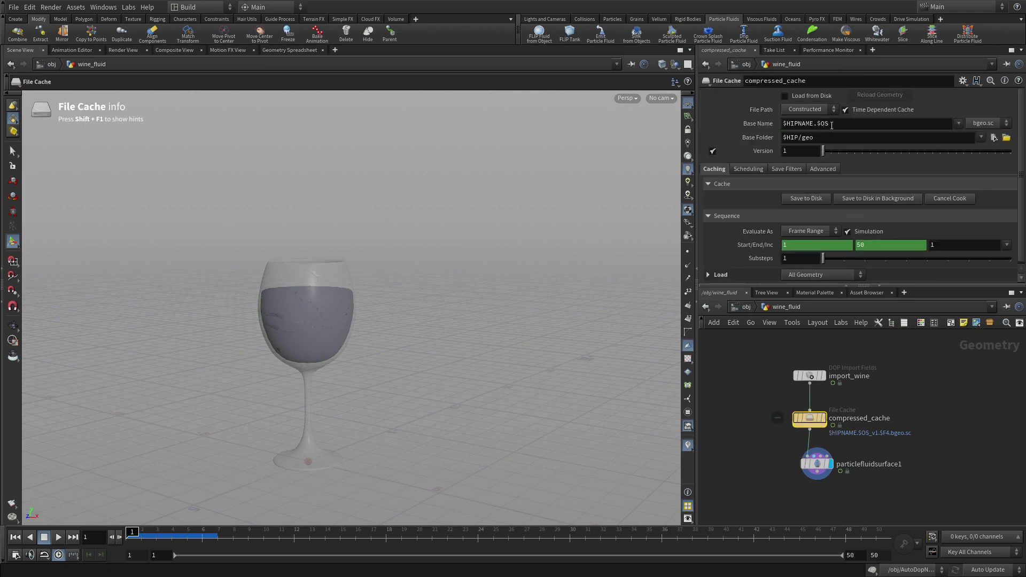
drag(832, 125, 763, 124)
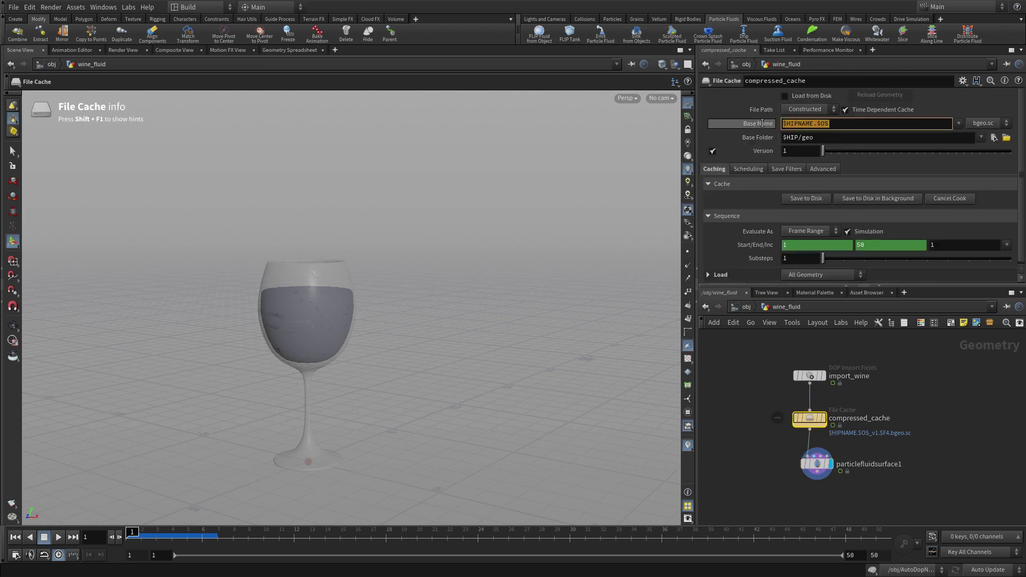
text(wine_fluid)
key(Return)
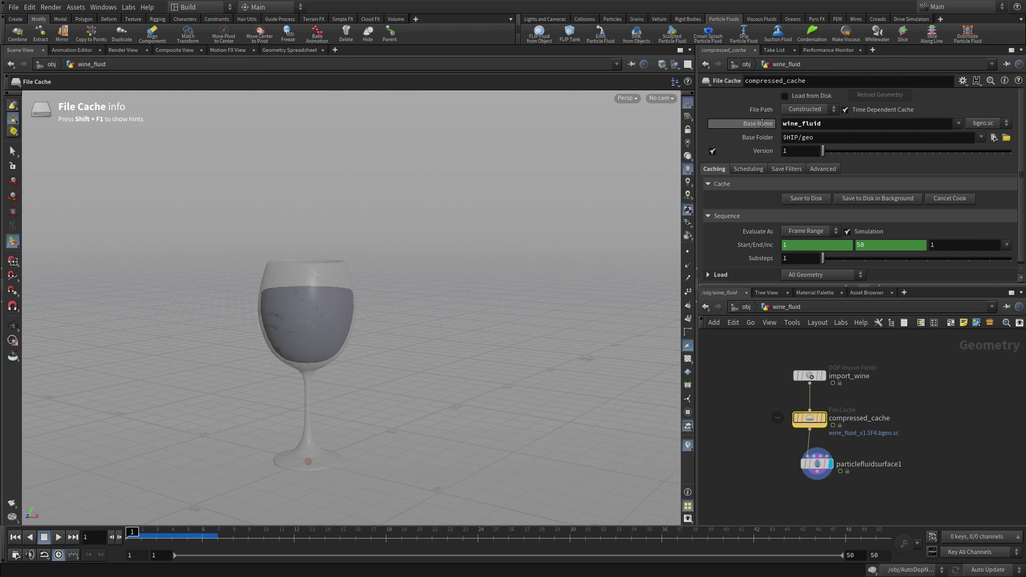
click(815, 137)
text(/fluid/)
key(Return)
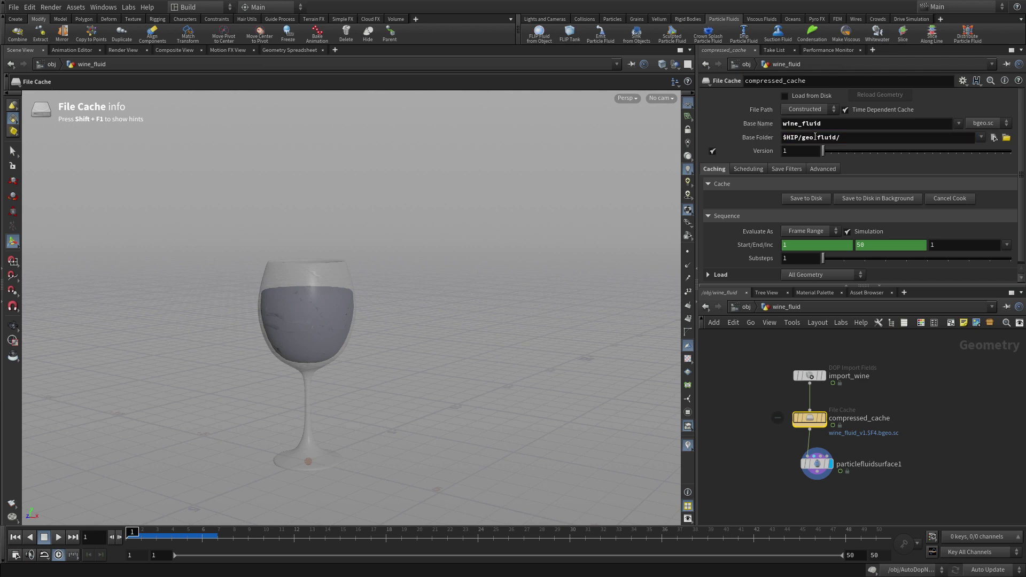
Turn off cache versioning and fix the unanimated end frame at 10
click(713, 152)
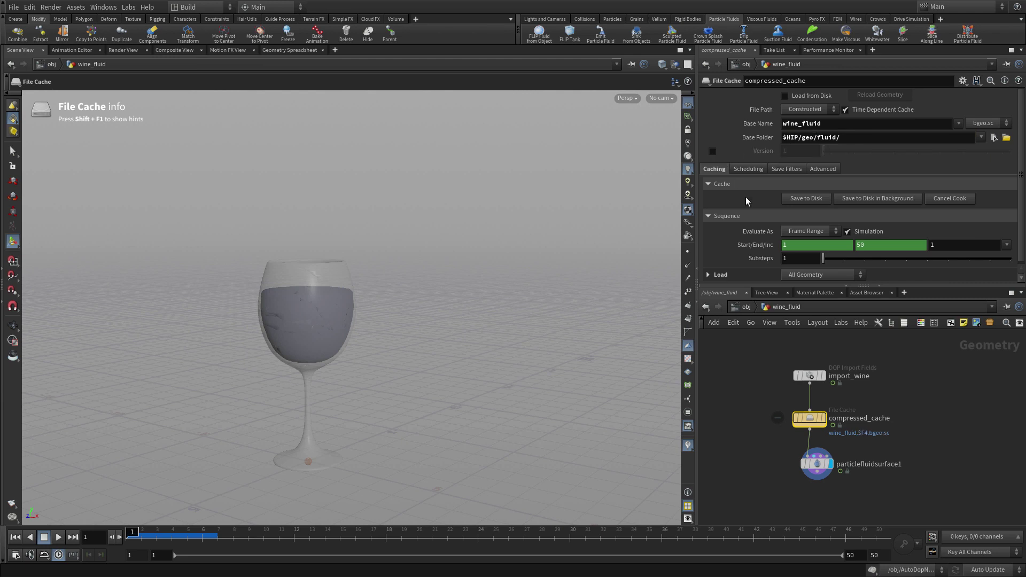
right_click(871, 246)
click(887, 373)
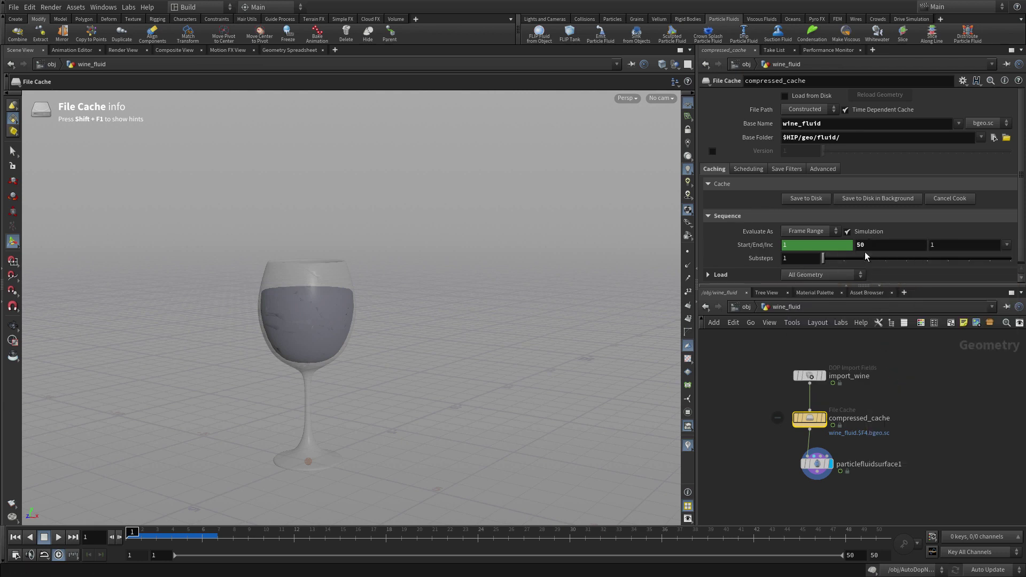
text(10)
key(Return)
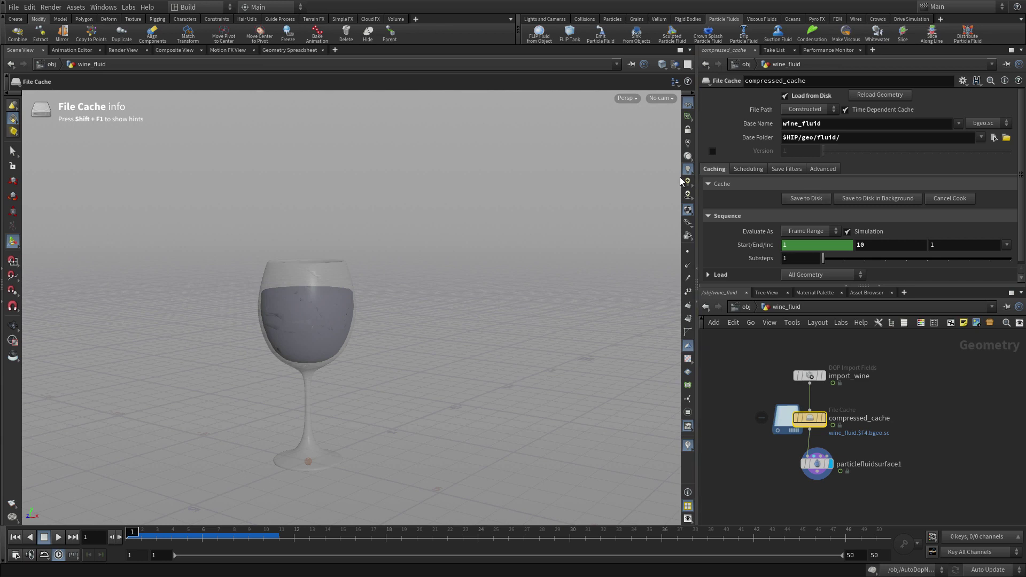
Hide other objects, display compressed_cache's particles, scrub frames 1–10, and move particlefluidsurface1 down
click(675, 64)
click(686, 99)
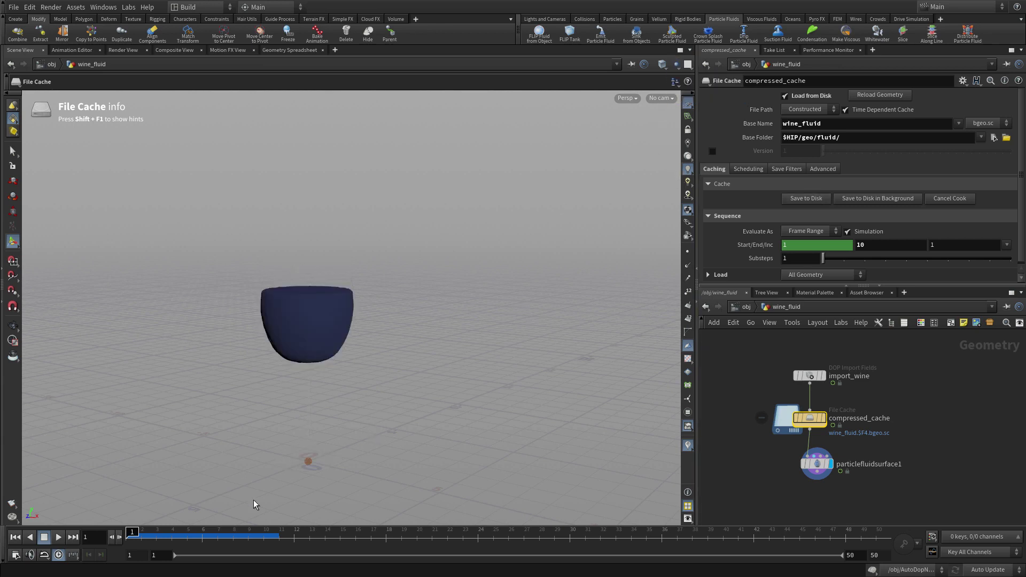
click(825, 419)
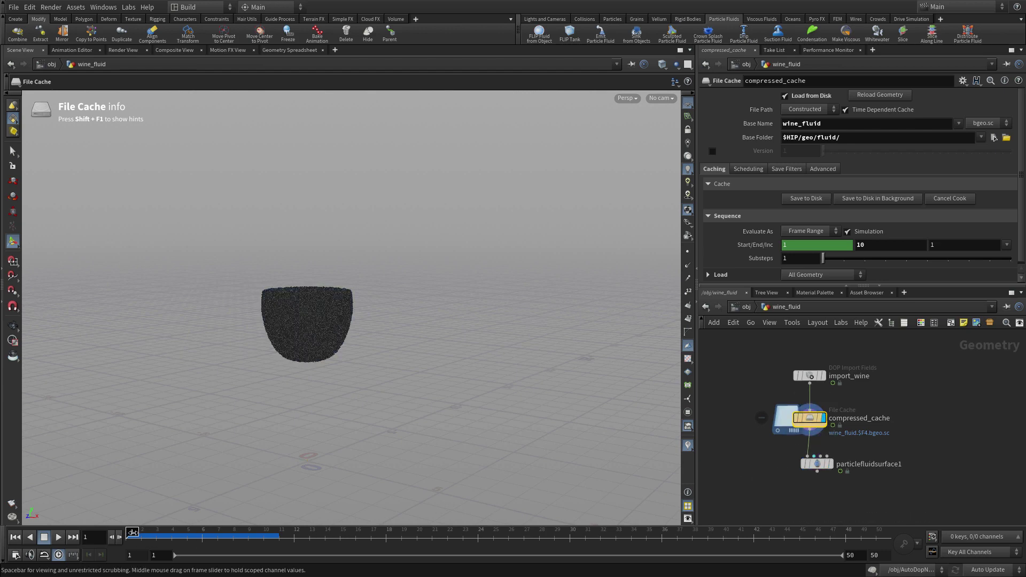
mouse_move(132, 533)
mouse_down()
mouse_move(286, 536)
mouse_move(127, 536)
mouse_up()
middle_drag(813, 497, 796, 434)
drag(799, 407, 800, 442)
Insert a displayed Retime node between compressed_cache and particlefluidsurface1
key(Tab)
text(null)
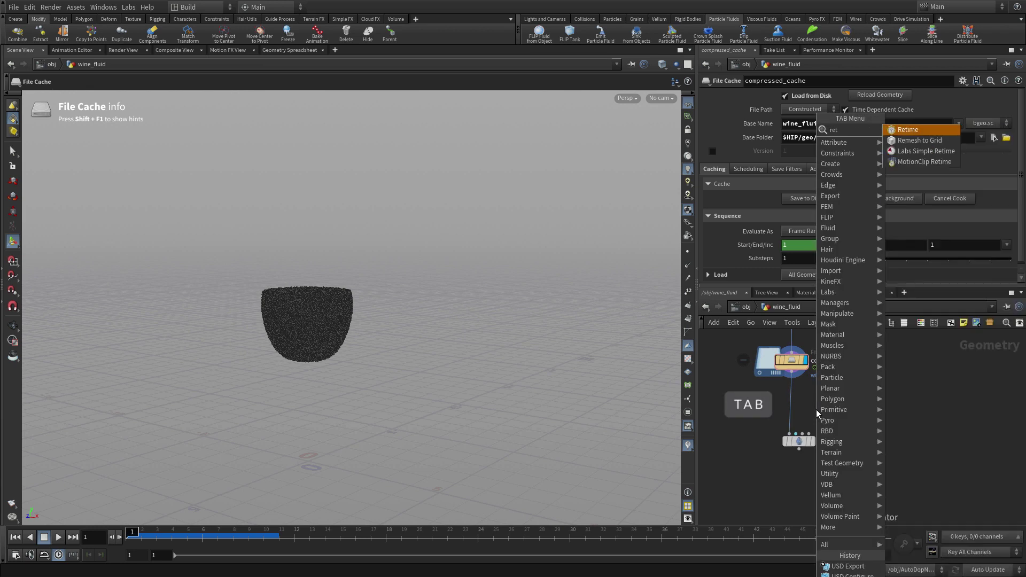
key(Return)
click(795, 408)
click(805, 409)
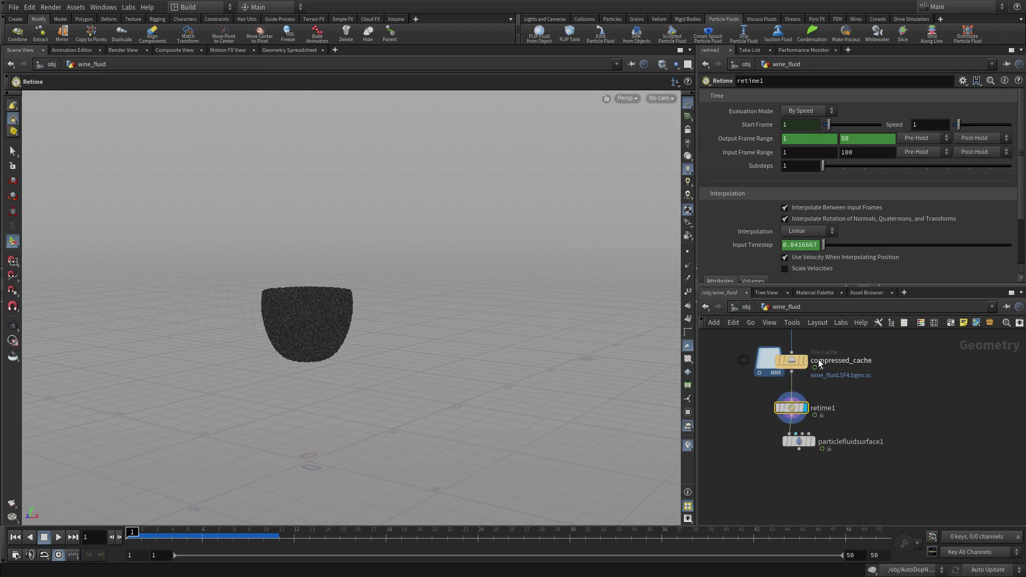
Set retime1 to By Frame and remove the Frame parameter's animation
click(806, 111)
click(805, 122)
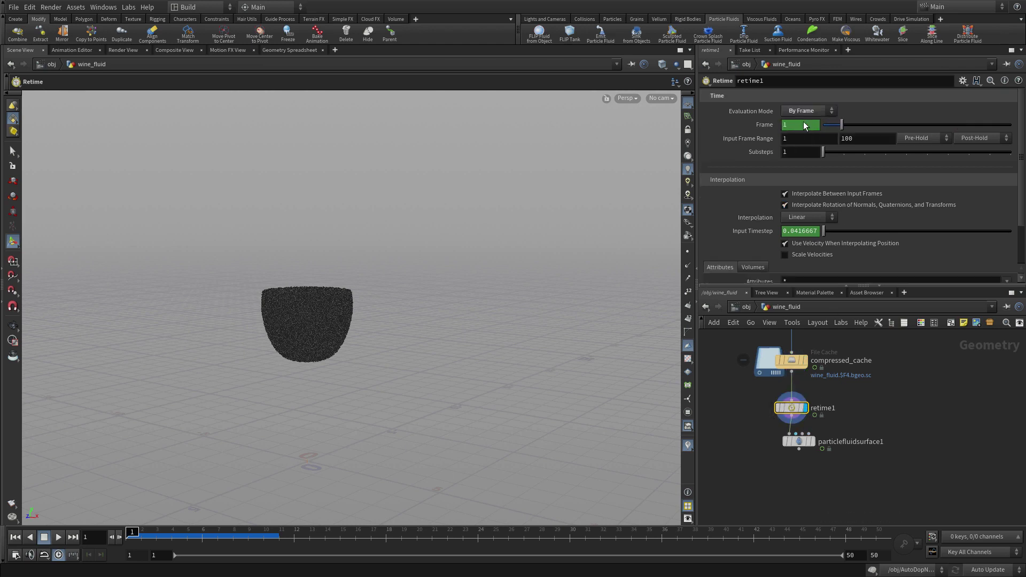
right_click(761, 124)
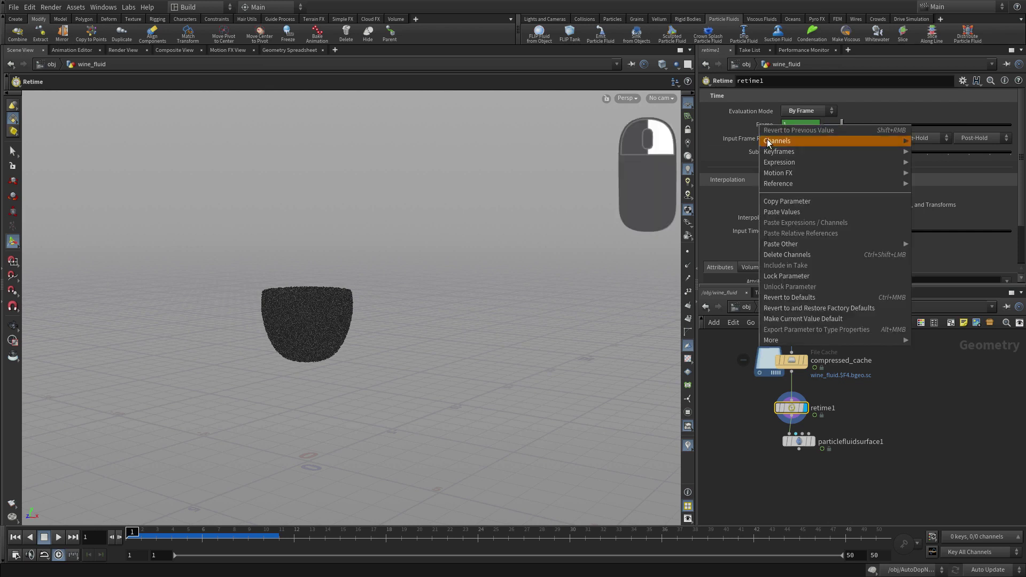
click(795, 254)
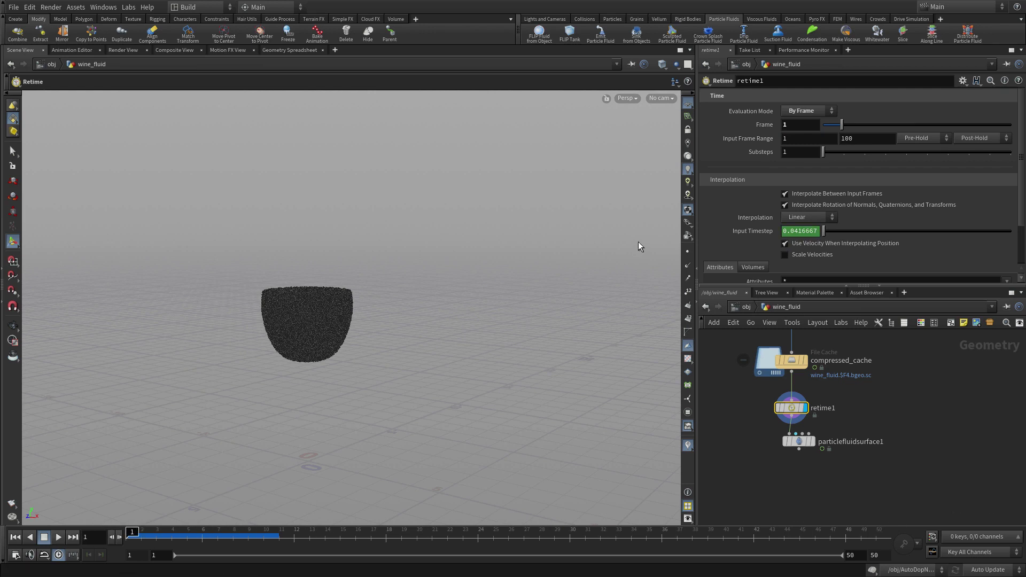
Enable velocity scaling and keyframe the retime Frame at frames 1 and 5
click(803, 255)
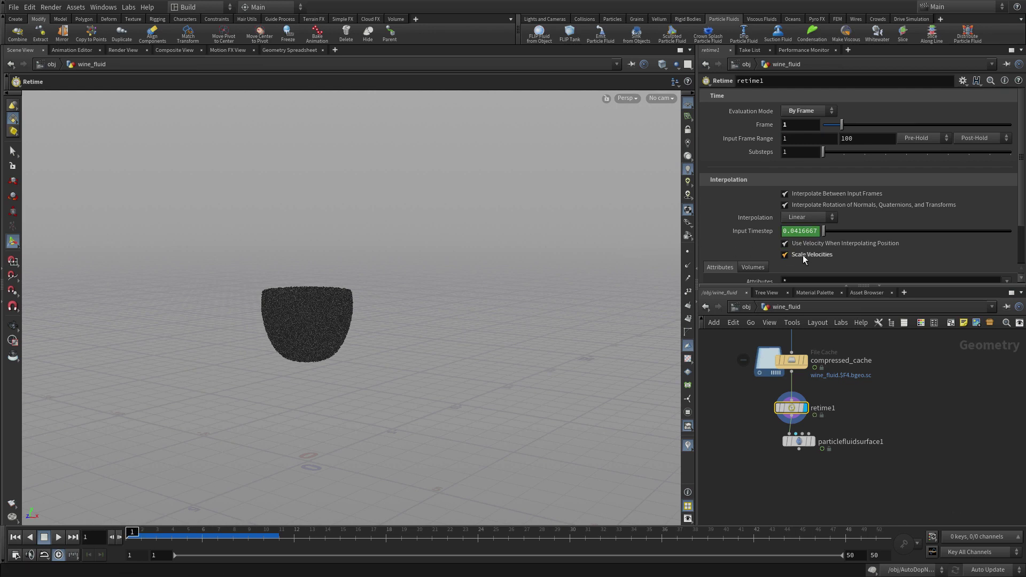
alt+click(761, 124)
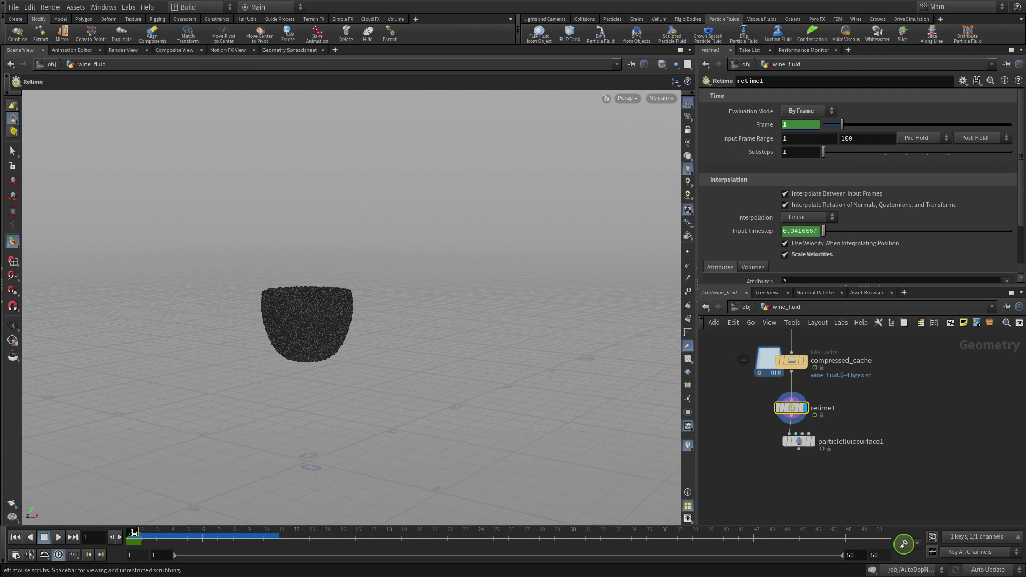
click(188, 533)
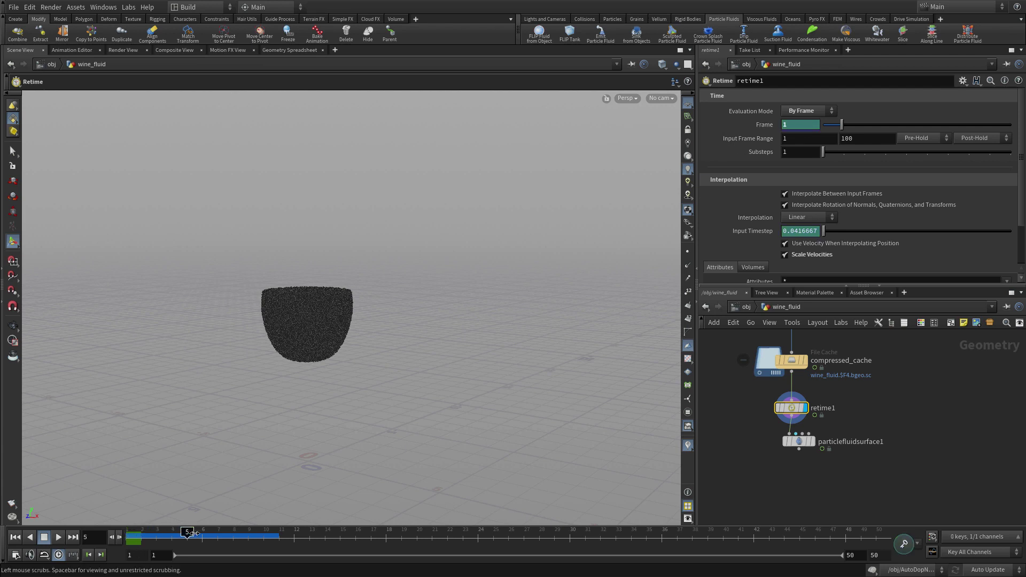
alt+click(766, 125)
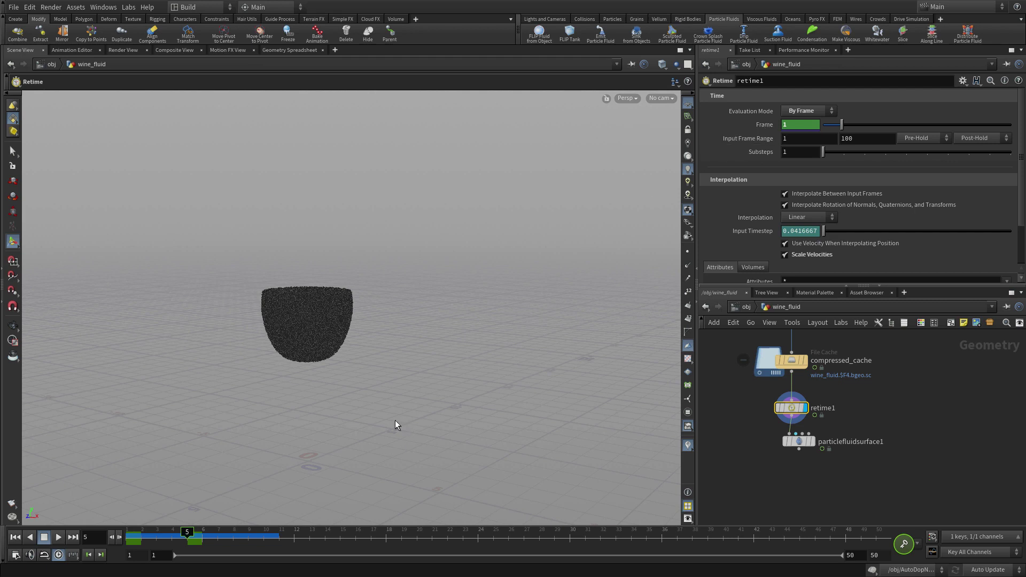
Key the retime Frame to 7 at frame 10 and 10 at frame 40
click(204, 532)
drag(204, 532, 264, 532)
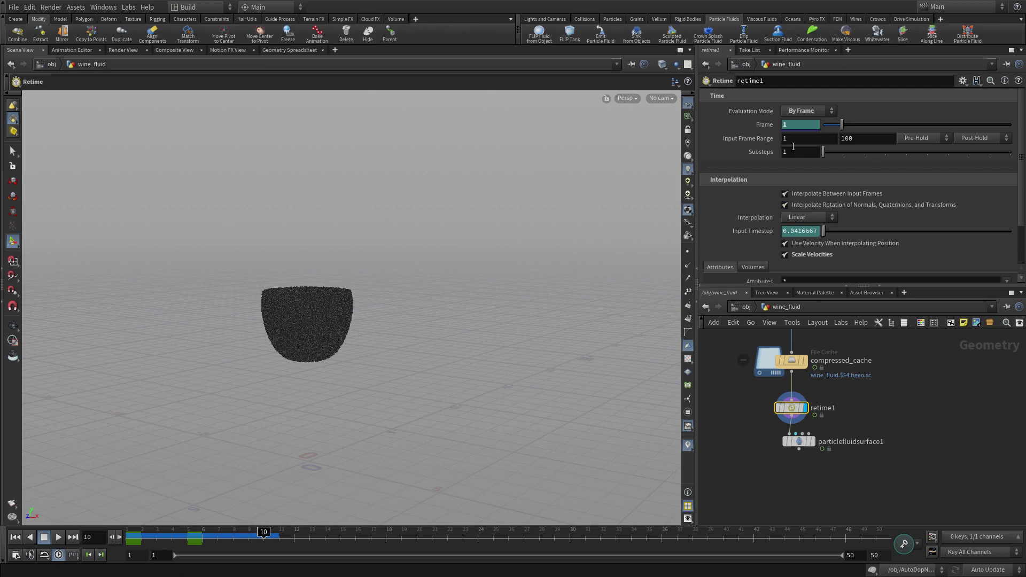
text(7)
key(Return)
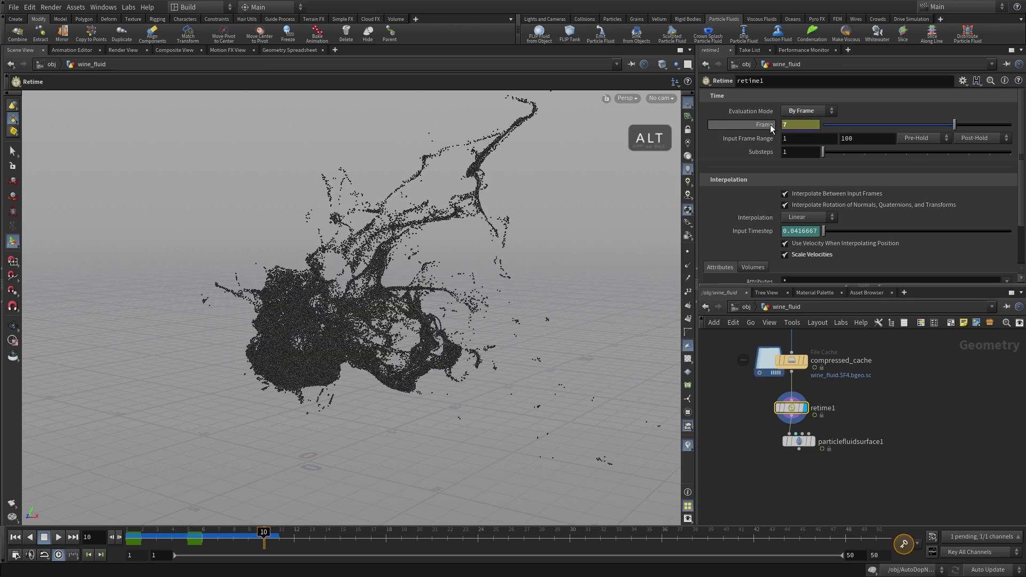
alt+click(762, 126)
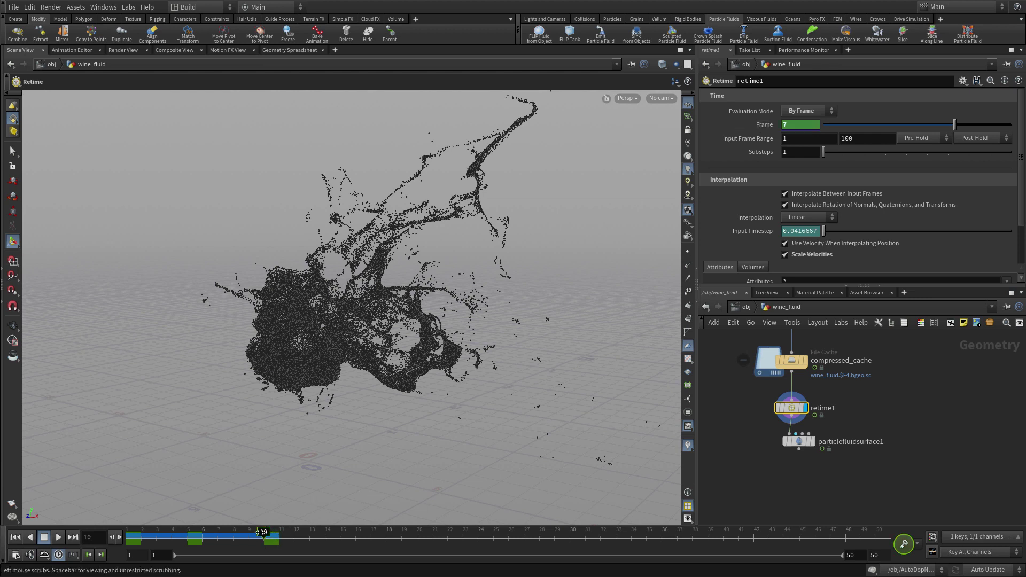
drag(262, 532, 717, 549)
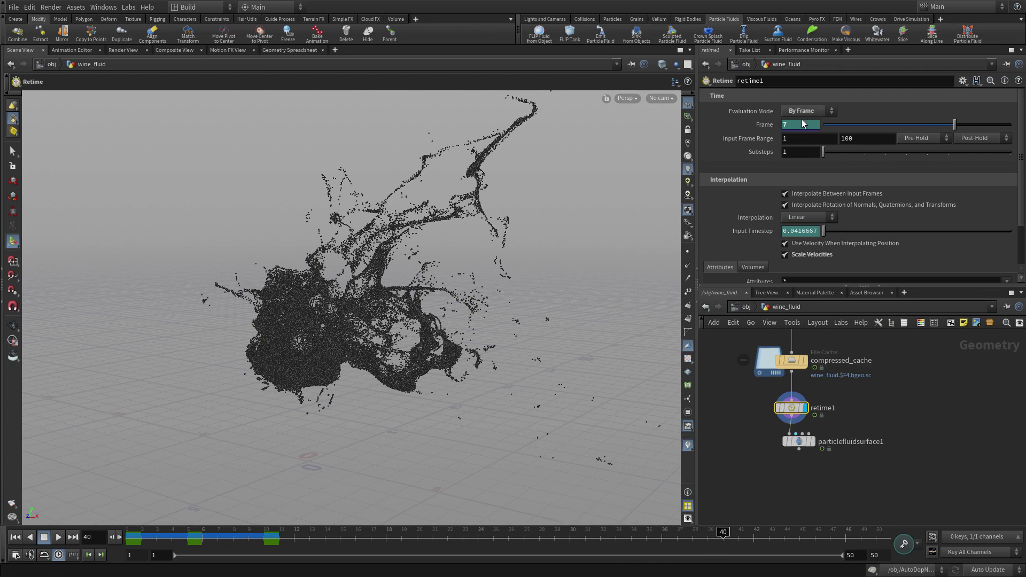
ctrl+middle_click(764, 124)
alt+click(768, 127)
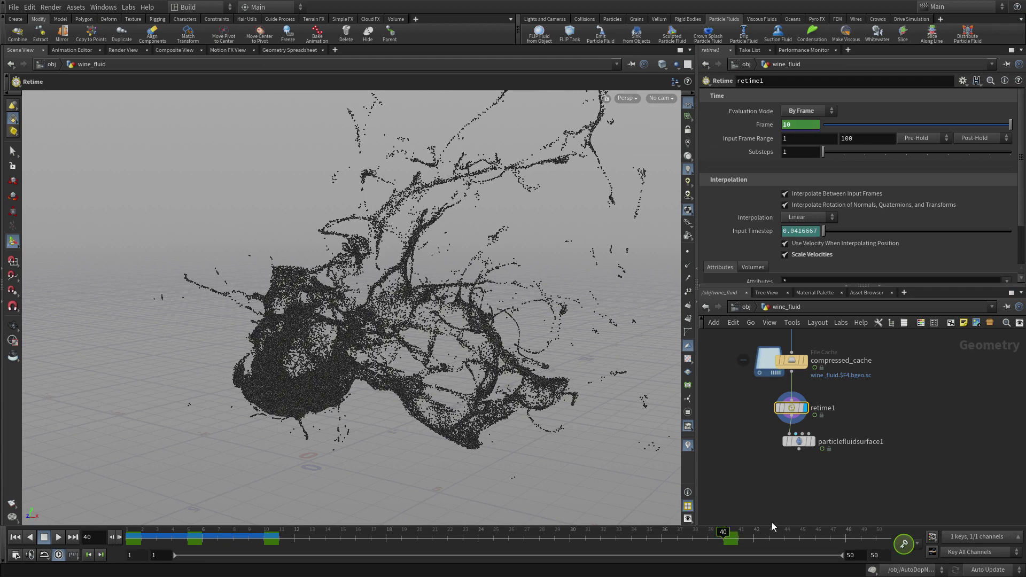
Key the retime Frame back to 1 at frame 45 and scrub to preview
drag(742, 537, 800, 537)
key(BackSpace)
key(Return)
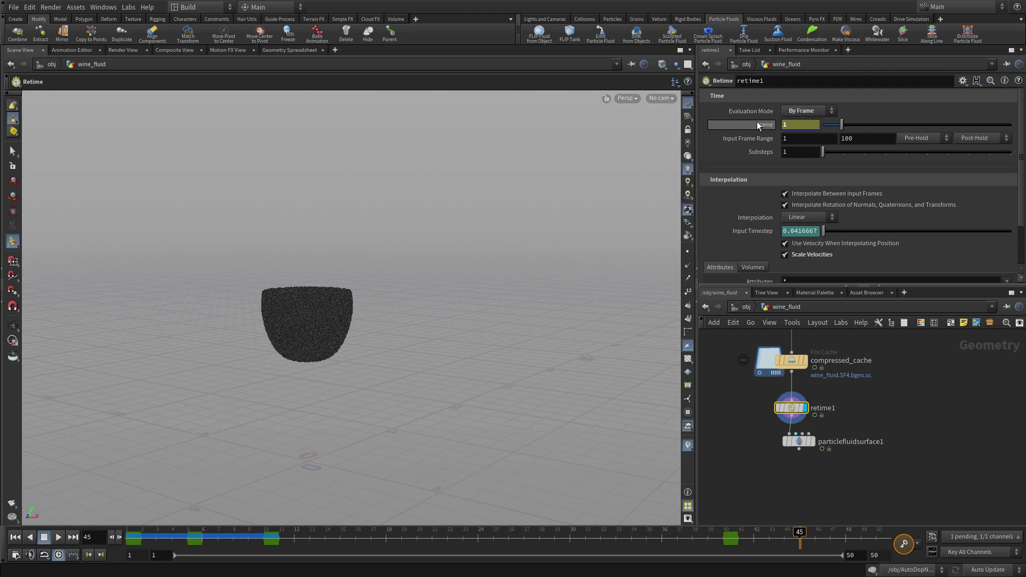
alt+click(757, 124)
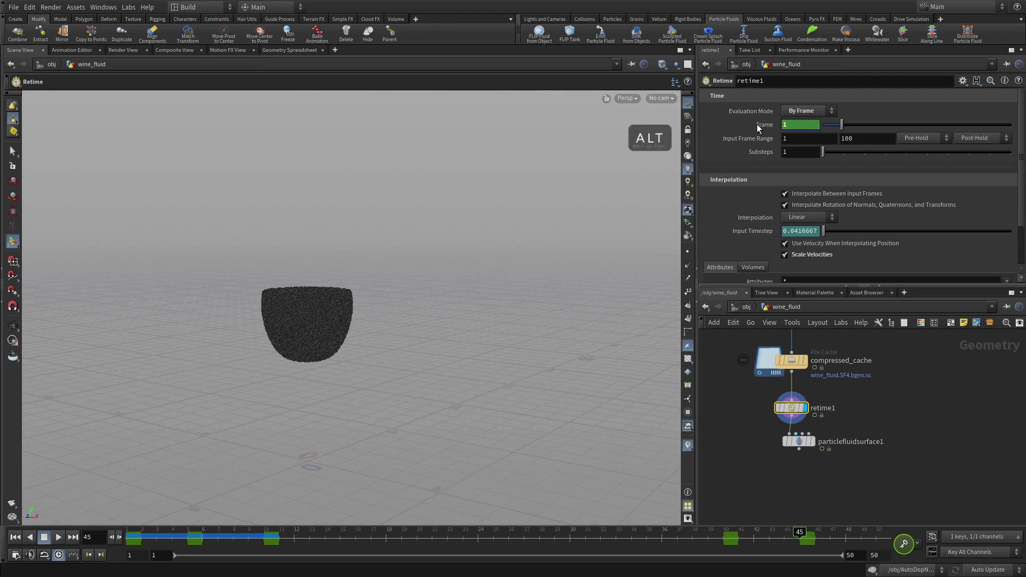
drag(229, 538, 132, 537)
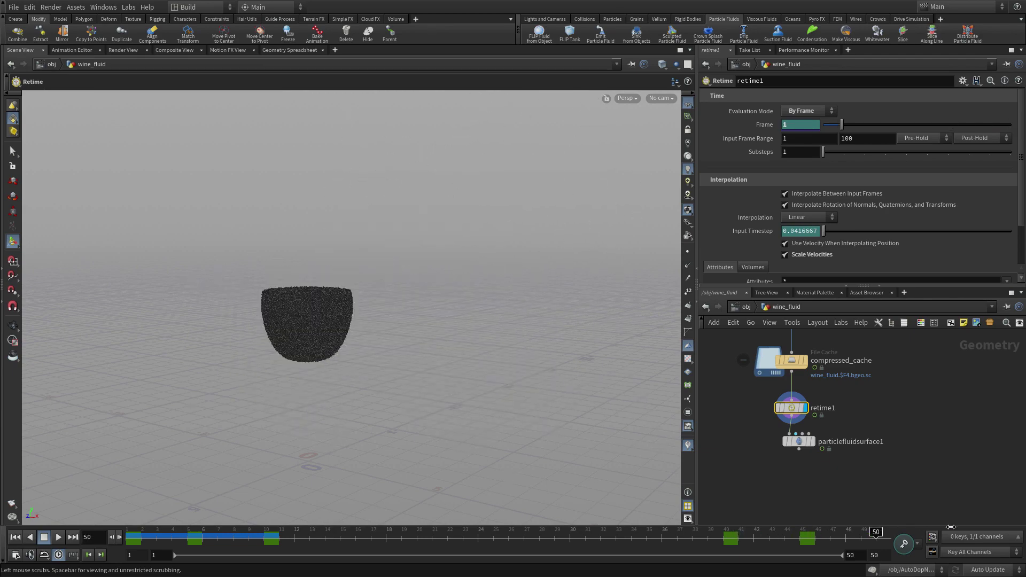
In the Animation Editor, steepen the first rise, flatten the top key, and reshape the final falloff
click(63, 53)
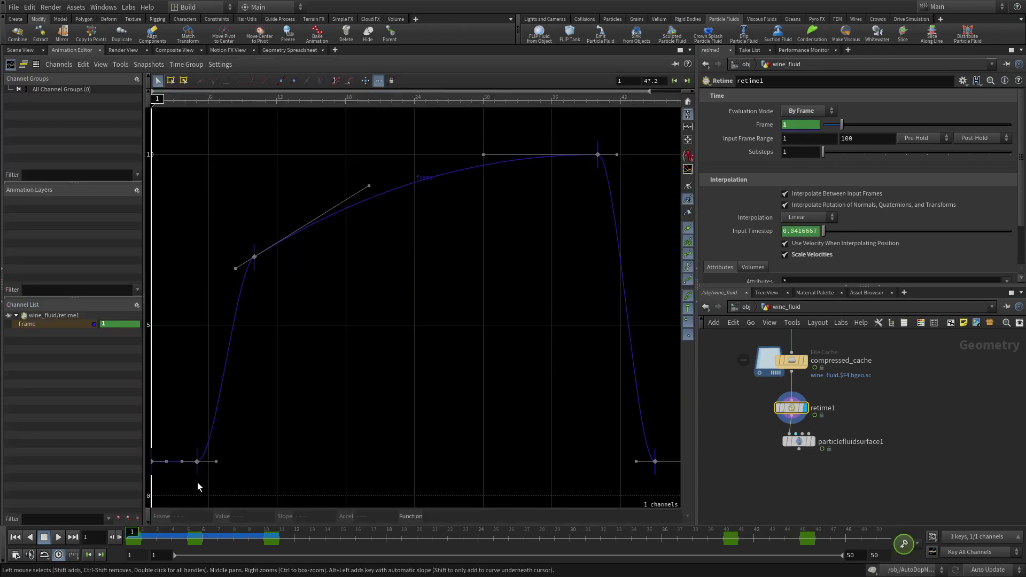
drag(205, 450, 679, 471)
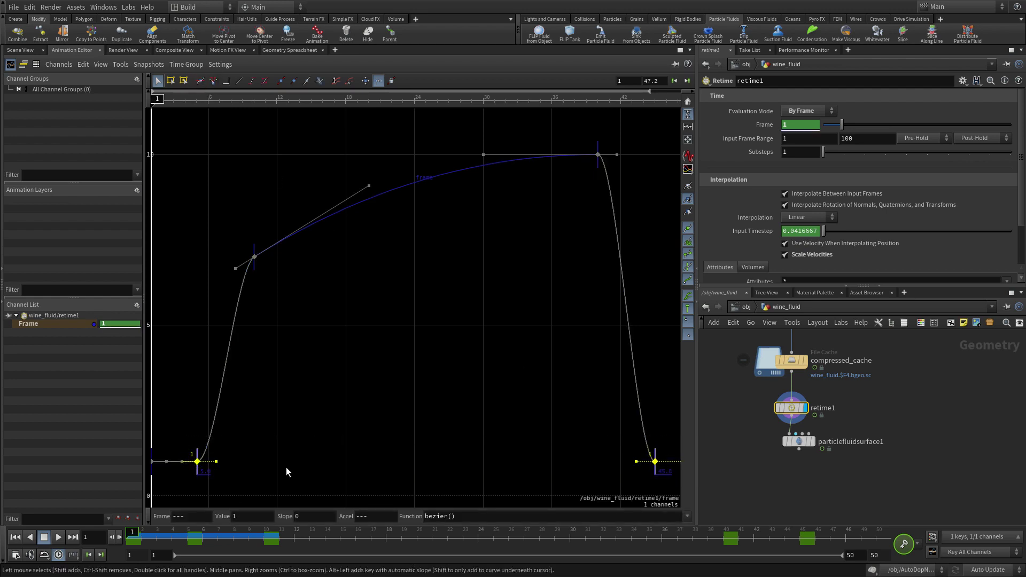
click(273, 469)
drag(217, 463, 200, 431)
drag(636, 462, 653, 421)
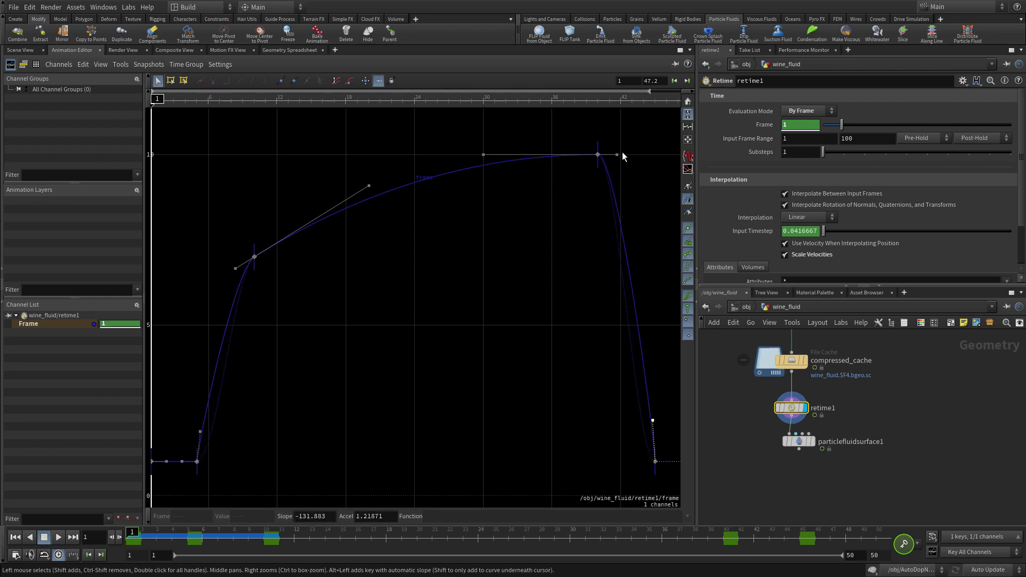
drag(618, 155, 629, 156)
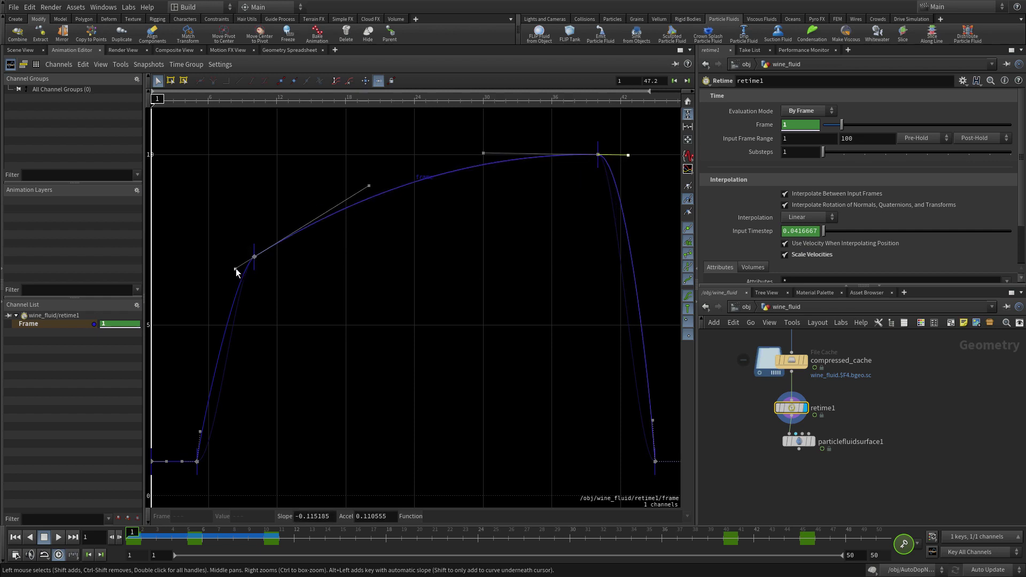
drag(236, 268, 226, 275)
click(425, 337)
Back in the Scene View, play the retimed wine splash and stop it
click(24, 50)
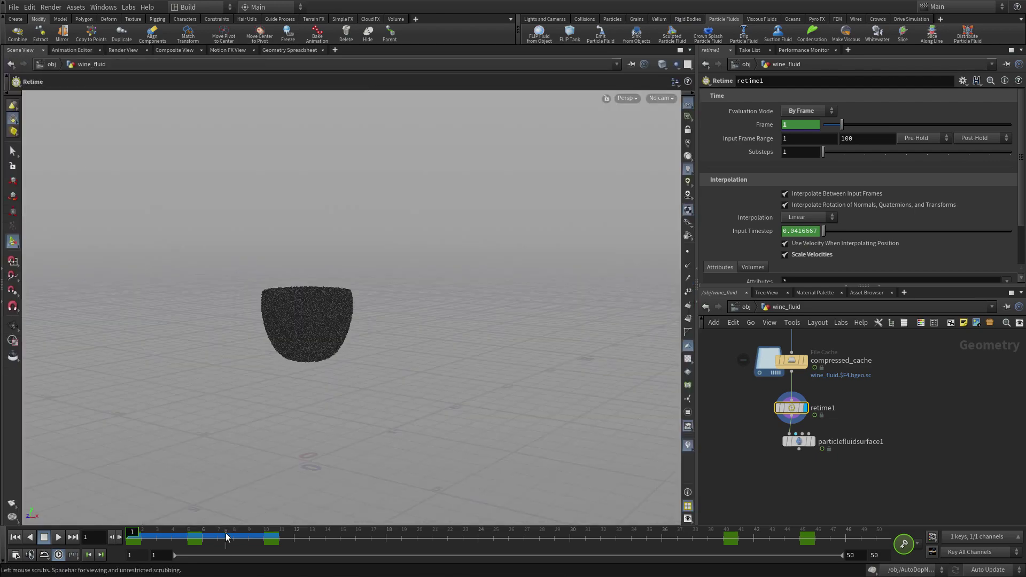
click(59, 540)
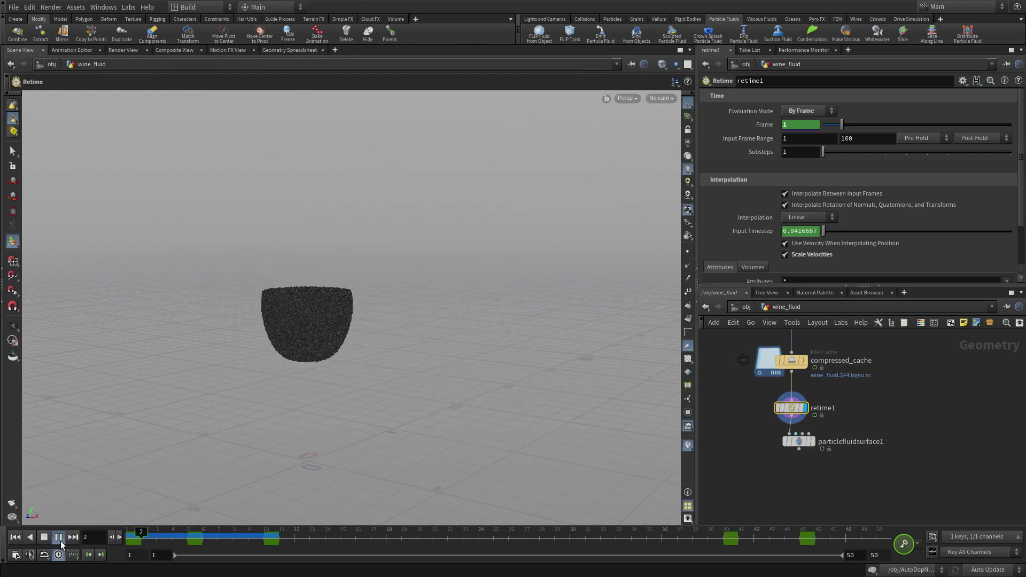
click(44, 537)
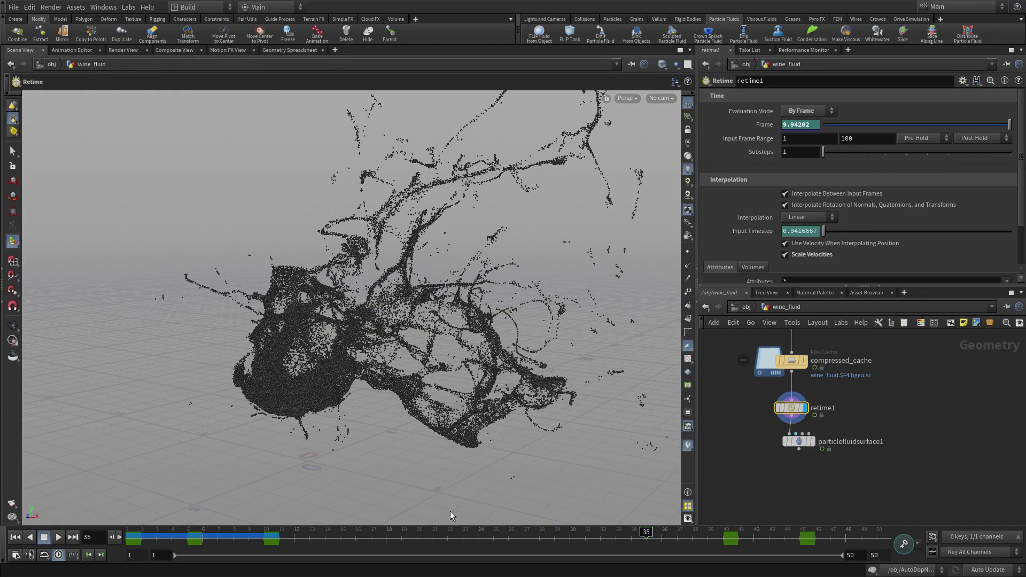
mouse_move(815, 446)
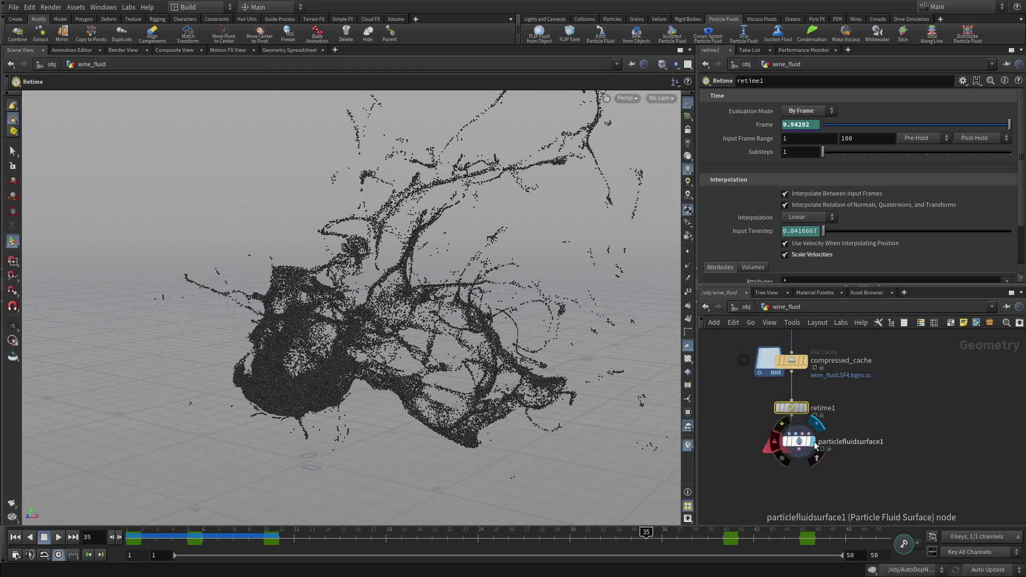
Select and display particlefluidsurface1's meshed wine surface
drag(816, 446, 808, 451)
mouse_move(793, 448)
click(792, 448)
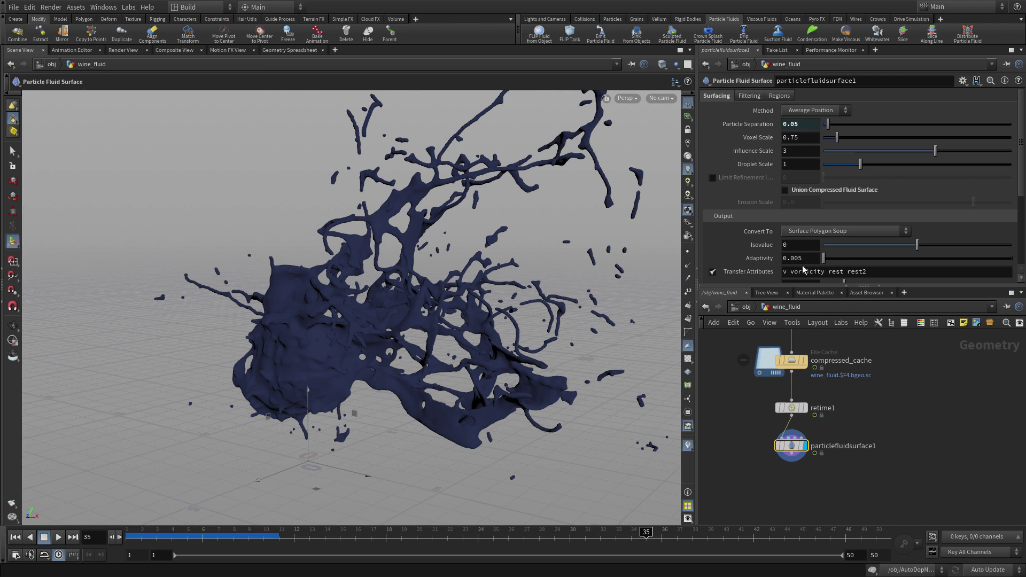
Enable Dilate and Laplacian Flow smoothing in surface filtering, then scrub frames to check
click(749, 96)
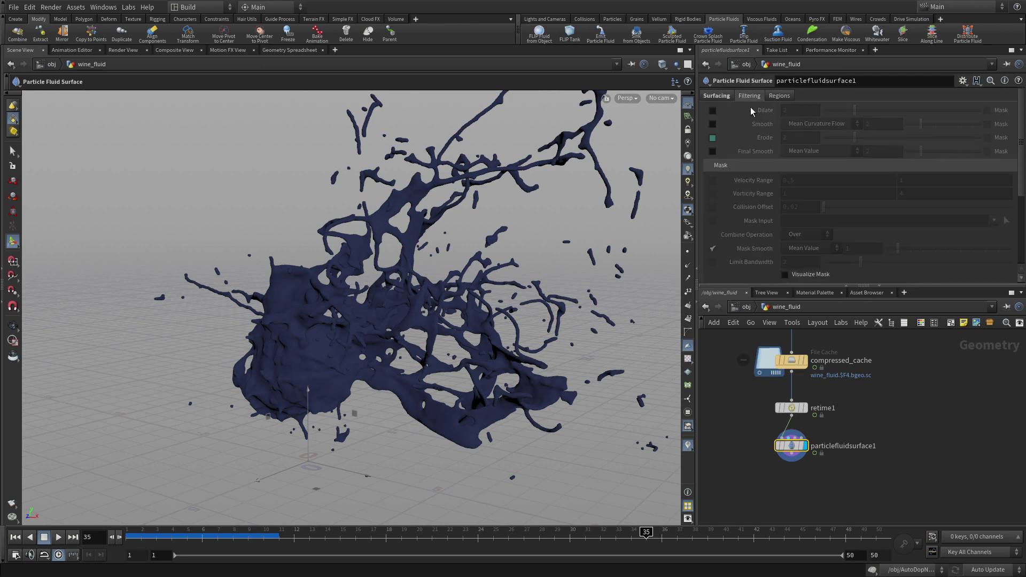
click(713, 111)
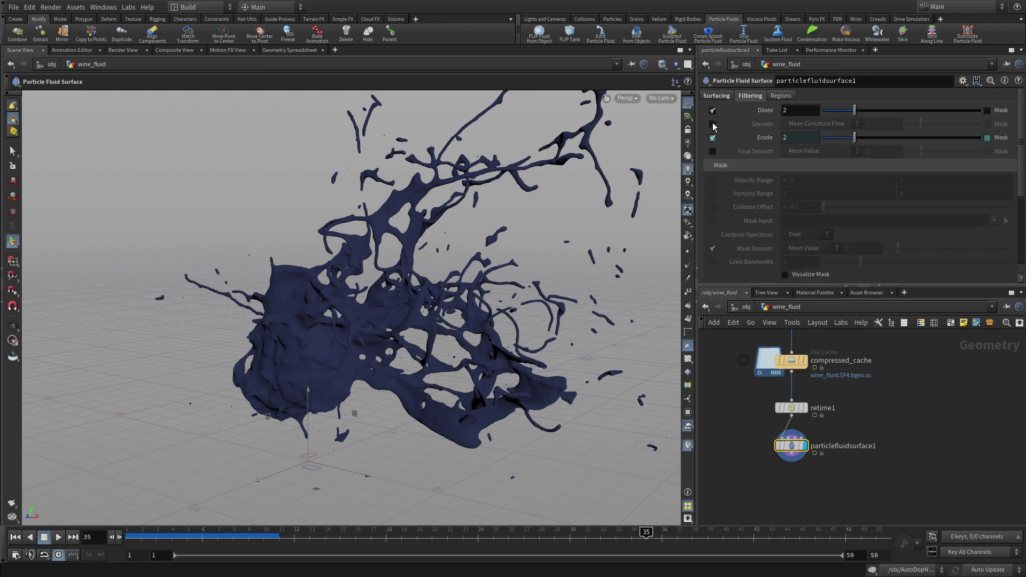
click(713, 125)
click(811, 126)
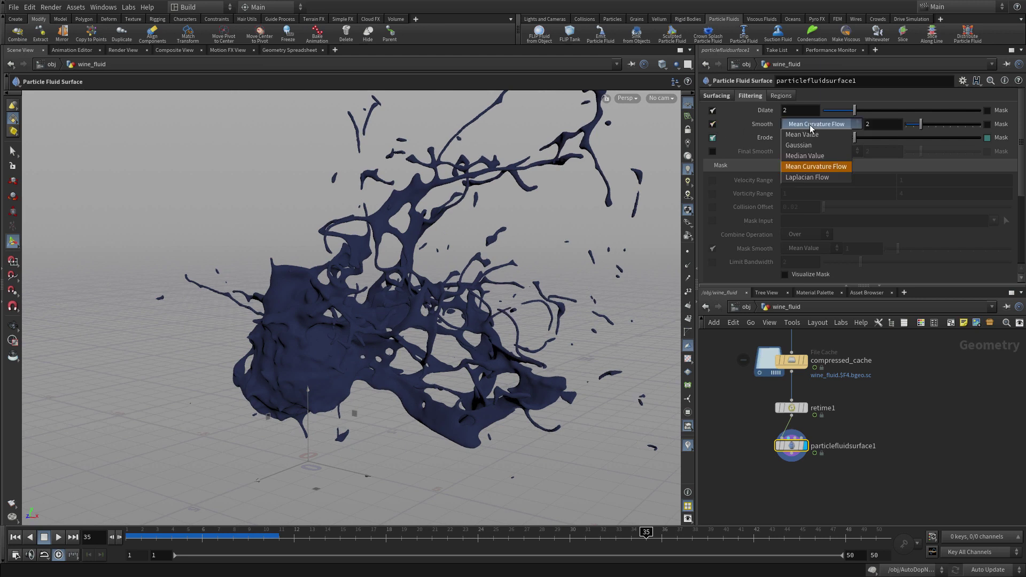
click(809, 177)
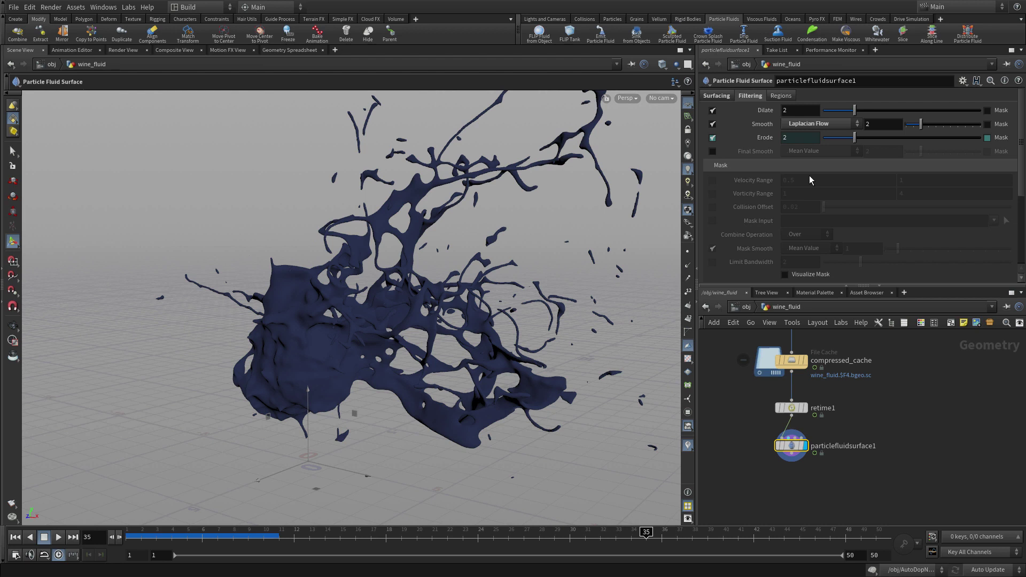
click(550, 532)
click(293, 533)
drag(294, 532, 341, 535)
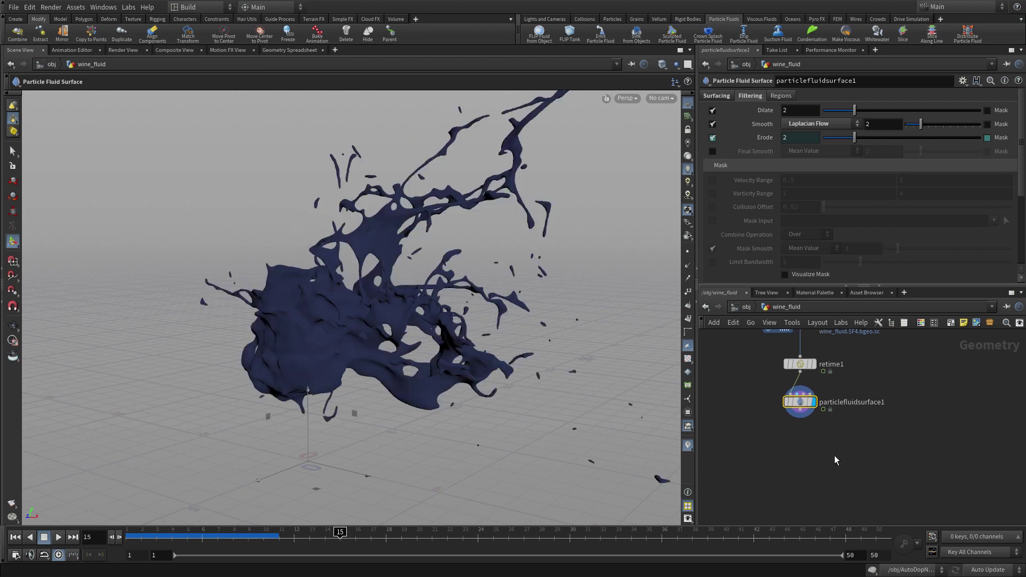
Add a USD Export node below the fluid surface and wire the surface into it
key(Tab)
text(usd)
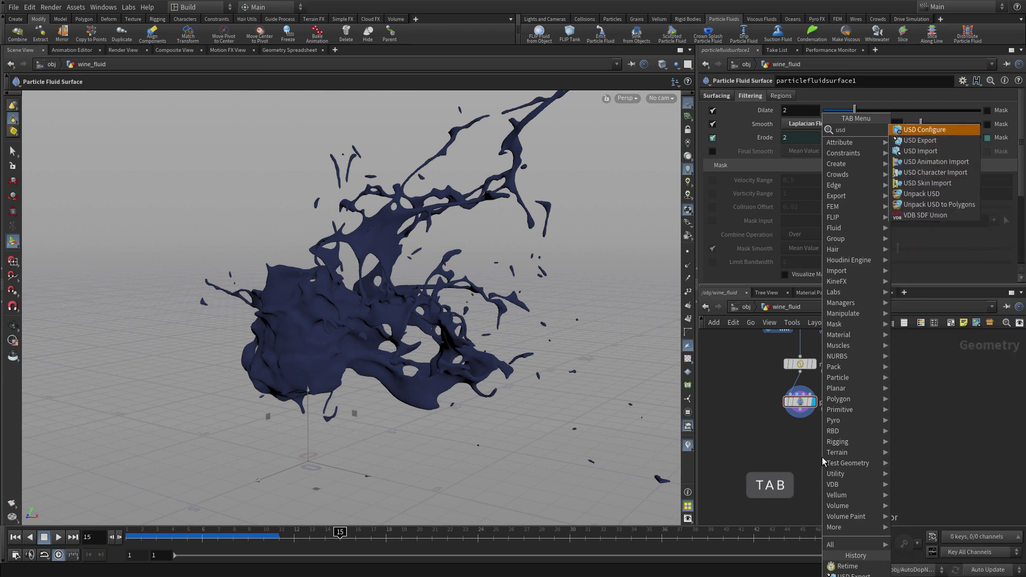
key(Down)
key(Return)
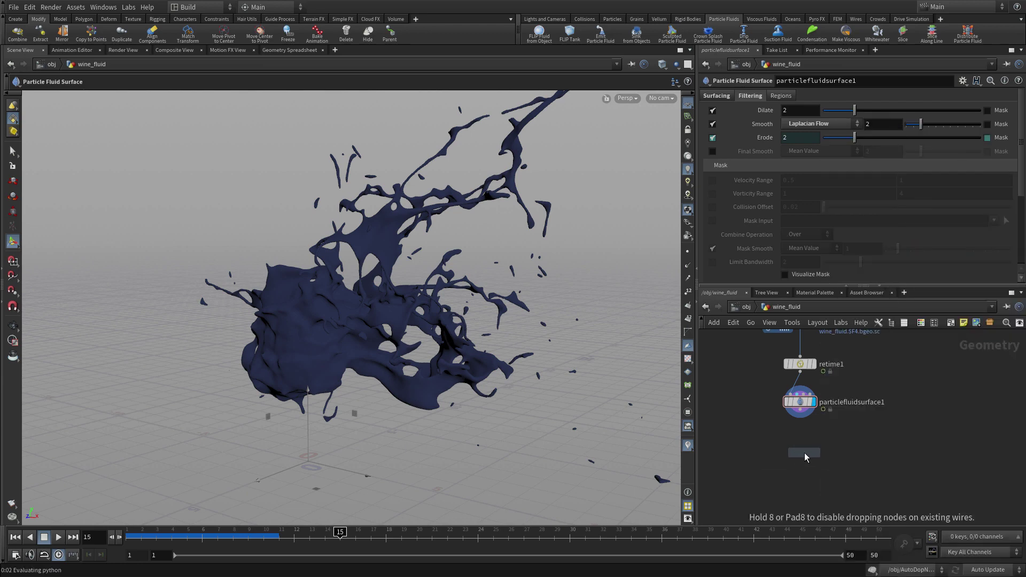
click(803, 454)
click(800, 419)
click(801, 447)
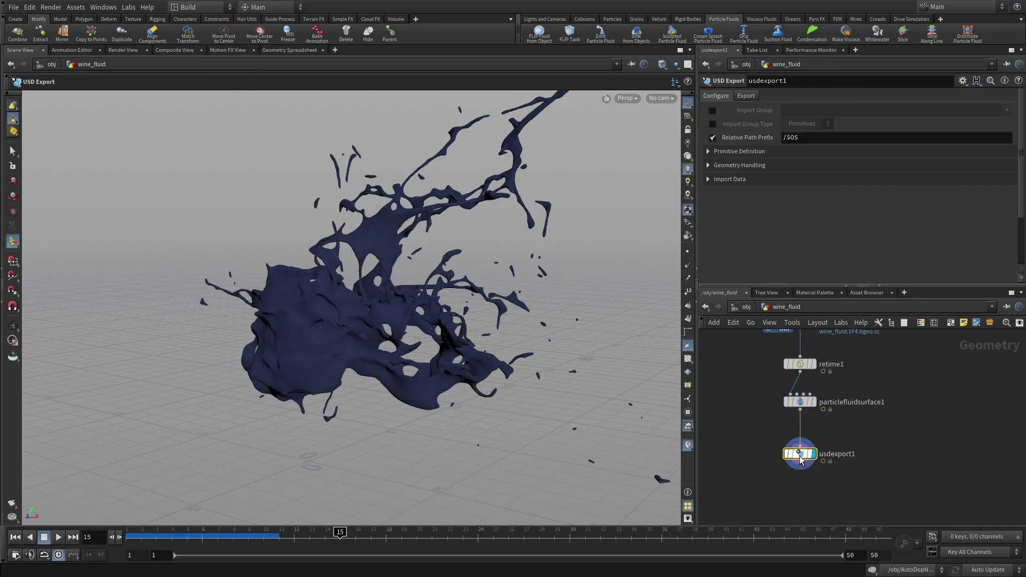
Export the render frame range to $HIP/usd/wine_surface.usd and save to disk
click(746, 95)
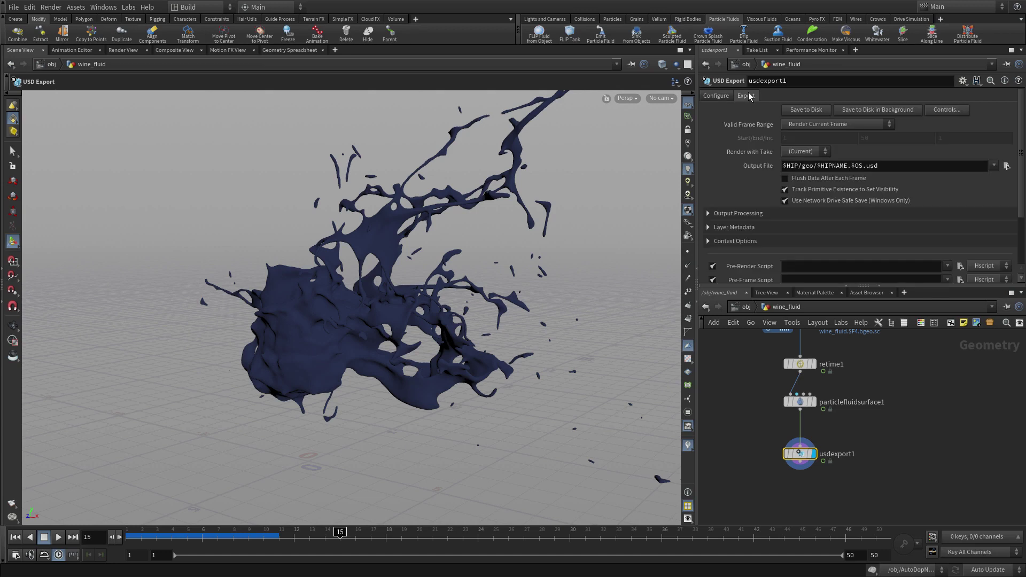
click(816, 124)
click(819, 146)
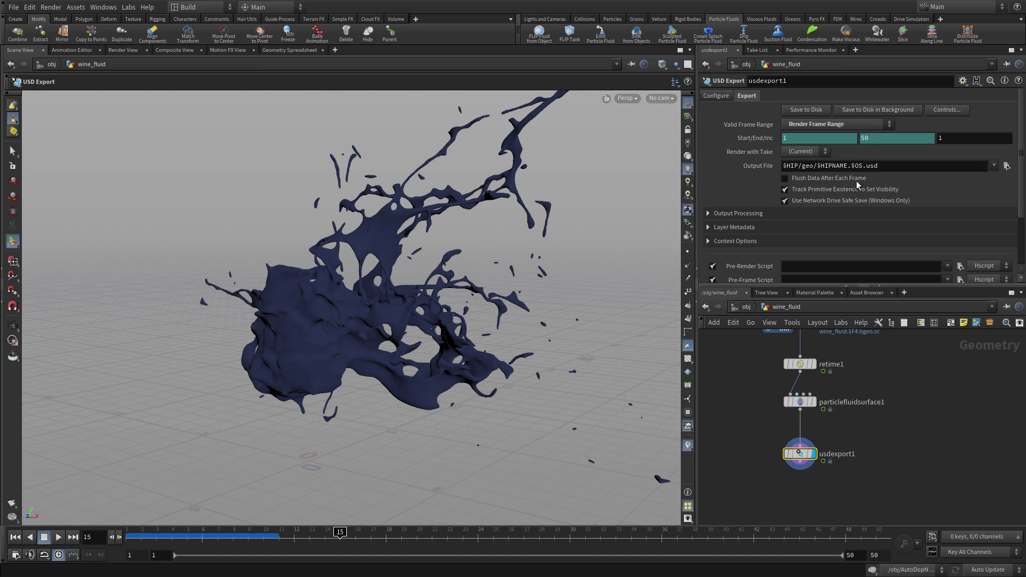
drag(863, 166, 803, 166)
text(sd.usd)
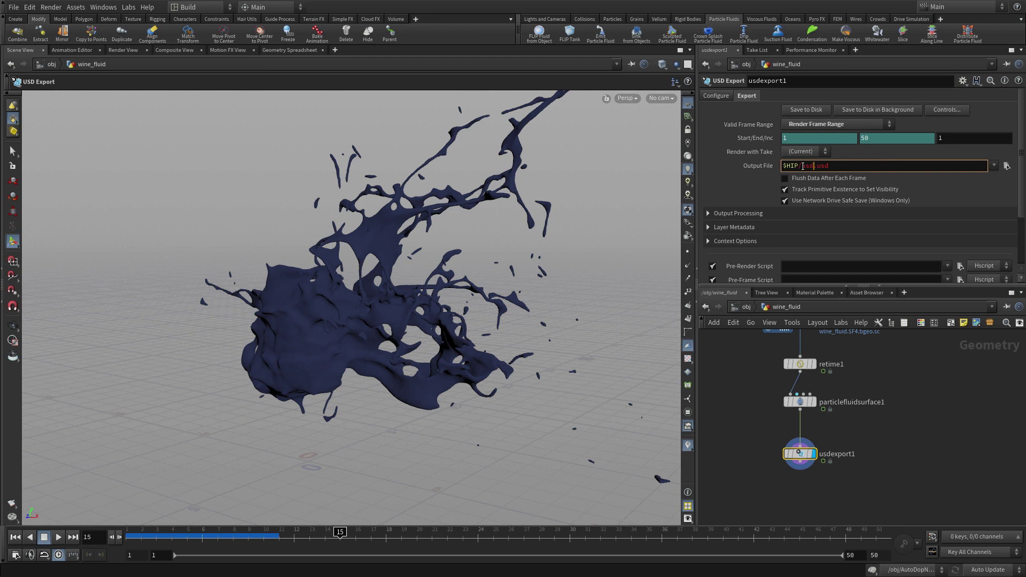
text(/wine_surface)
key(Return)
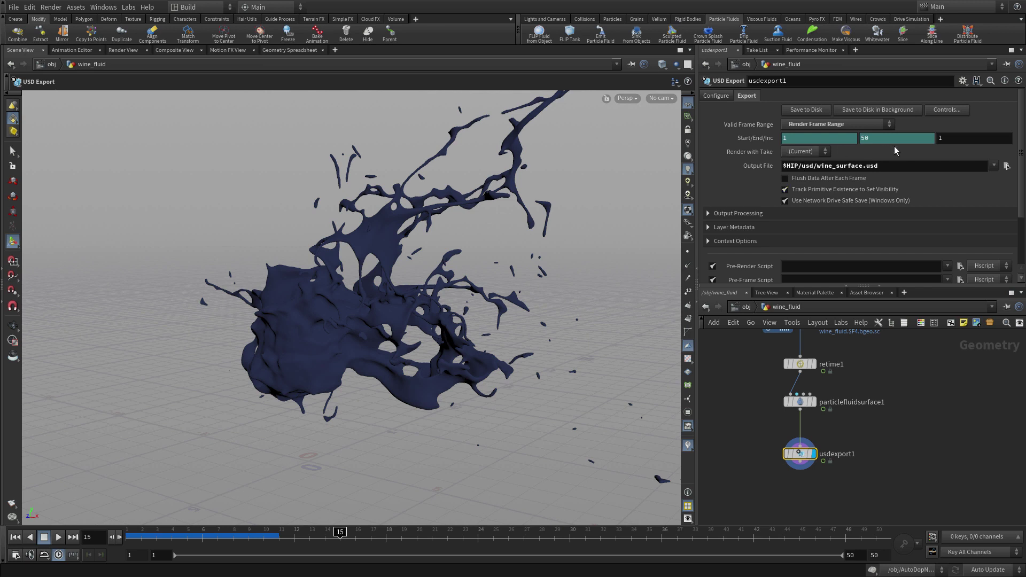
click(803, 111)
Copy the fluid's retime1 node and return the timeline to frame 1
click(802, 365)
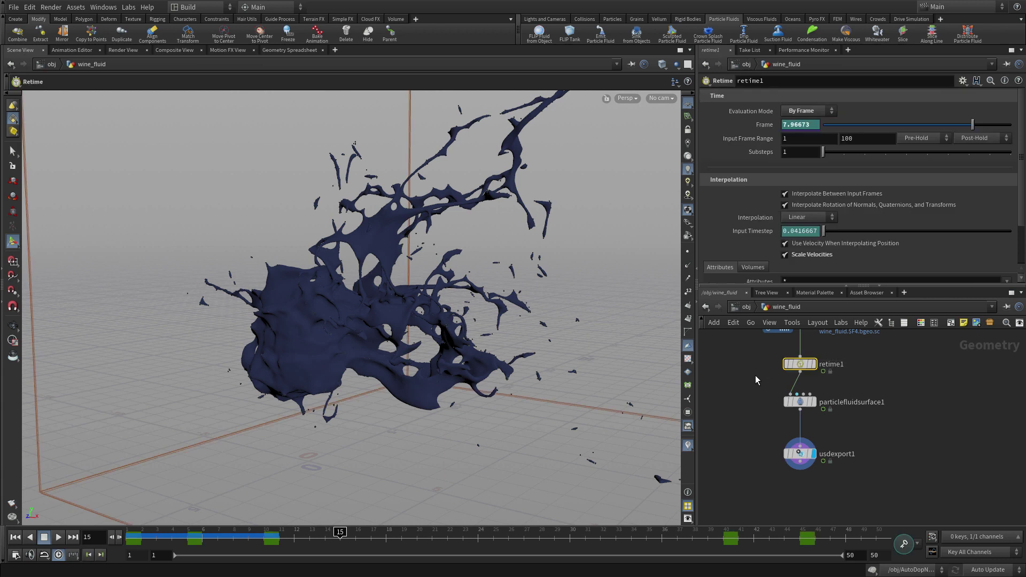
key(ctrl+c)
click(14, 538)
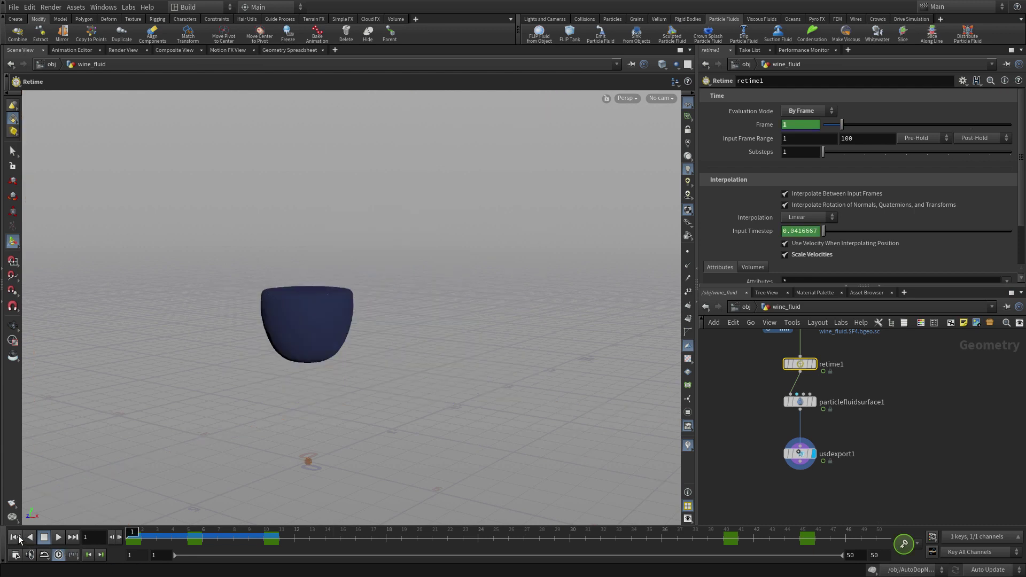
Enter the wine_glass object's network and bring its transform_hires node into view
click(746, 307)
middle_drag(738, 410, 928, 507)
double_click(768, 376)
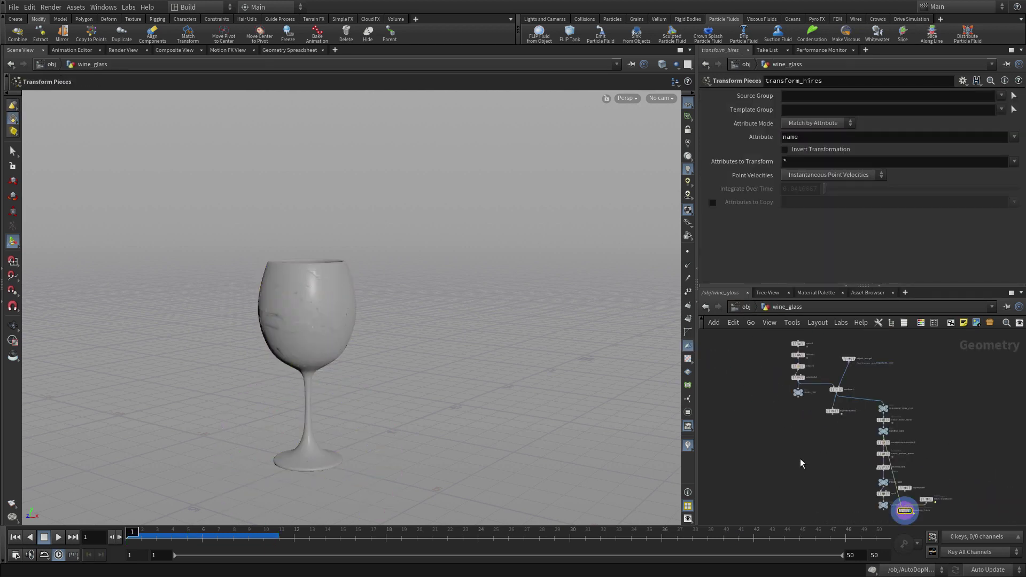
scroll(807, 461, up, 3)
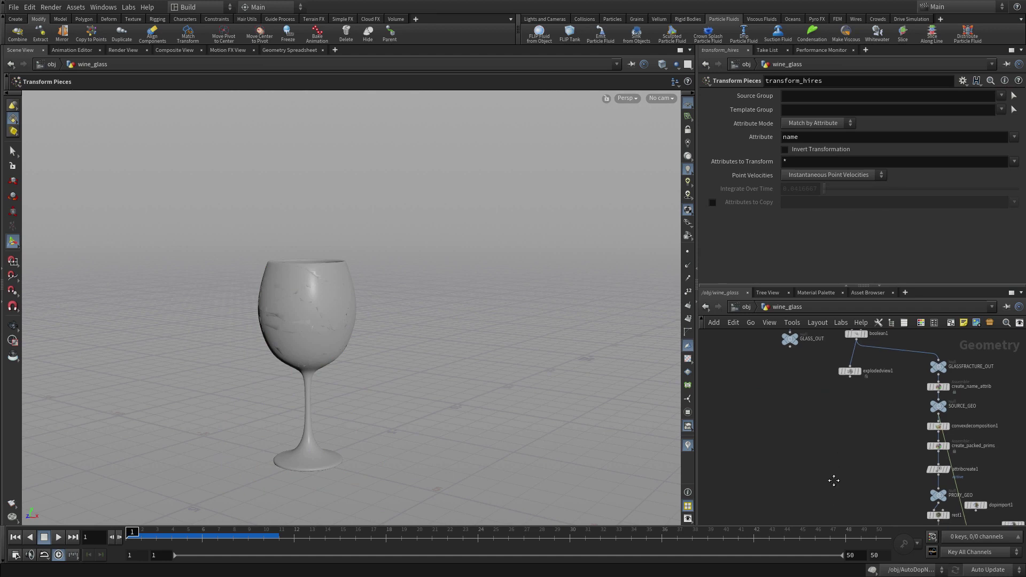
middle_drag(820, 472, 718, 356)
scroll(866, 436, up, 2)
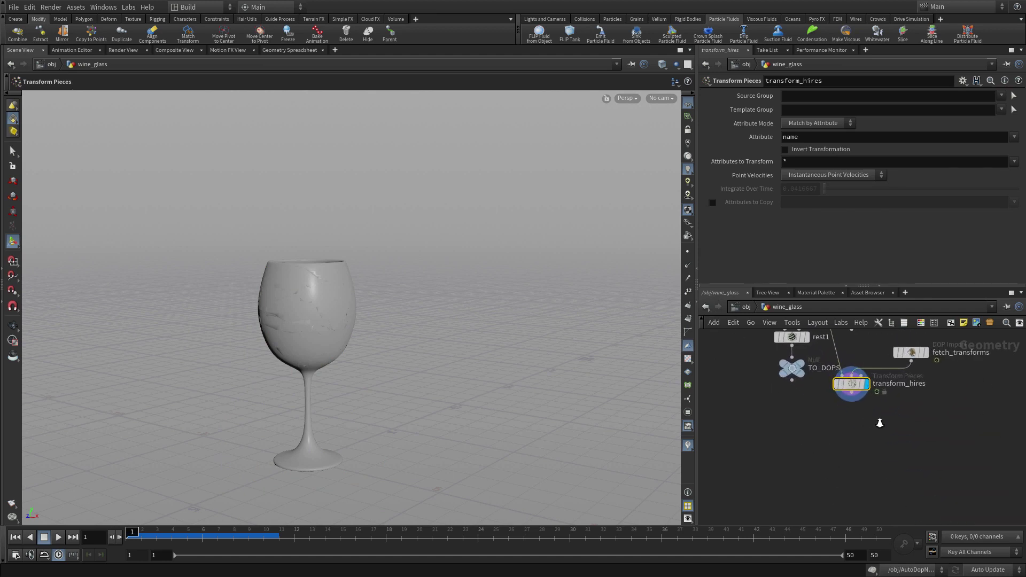
Add a File Cache node wired under transform_hires and display its output
key(Tab)
text(filec)
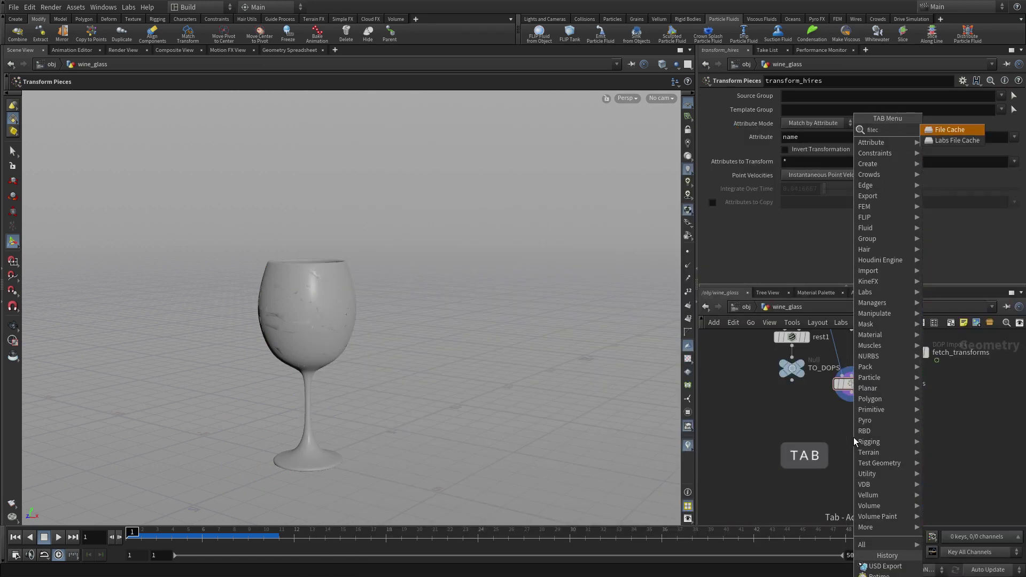
key(Return)
click(854, 437)
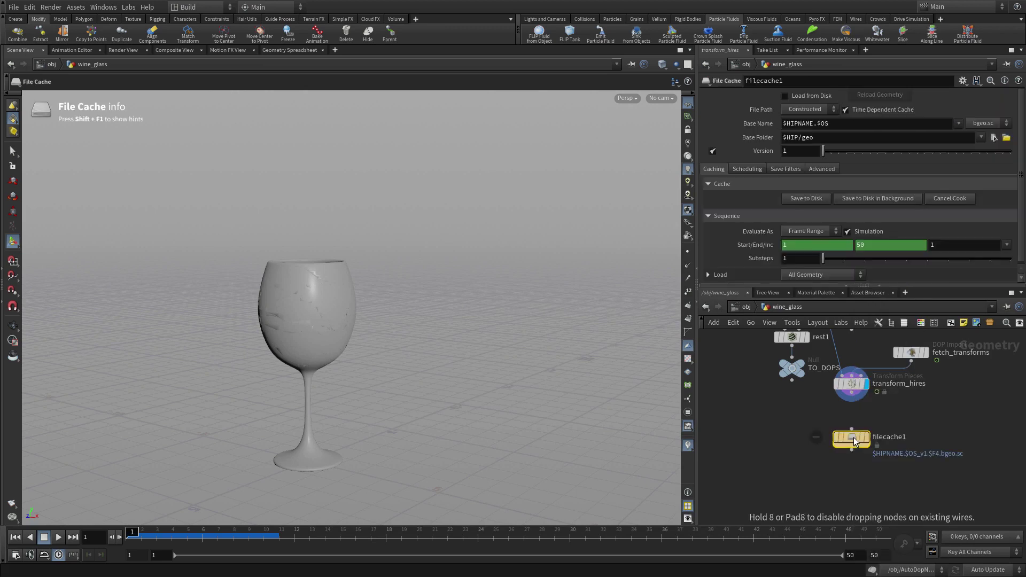
drag(851, 402, 851, 430)
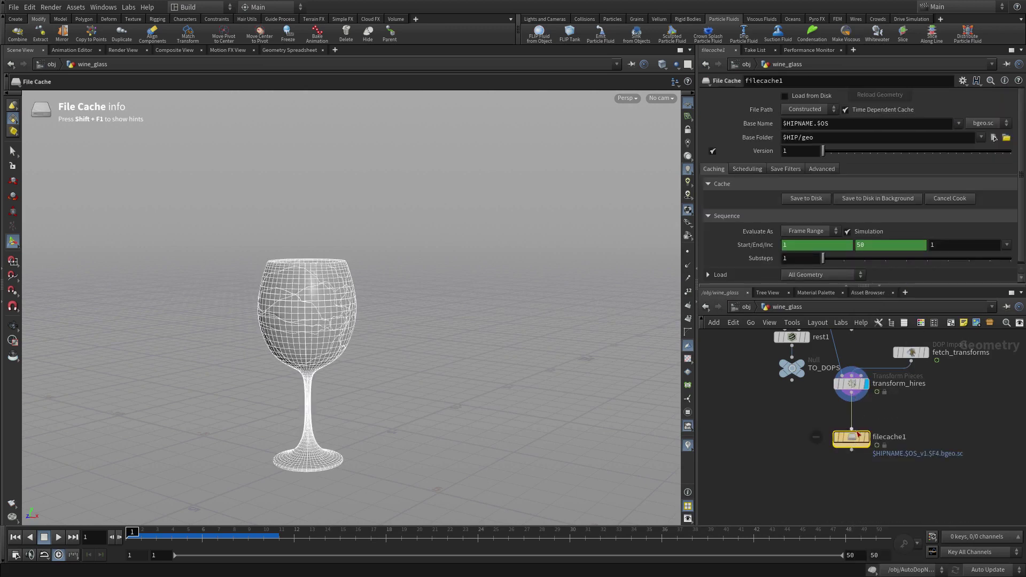
click(864, 439)
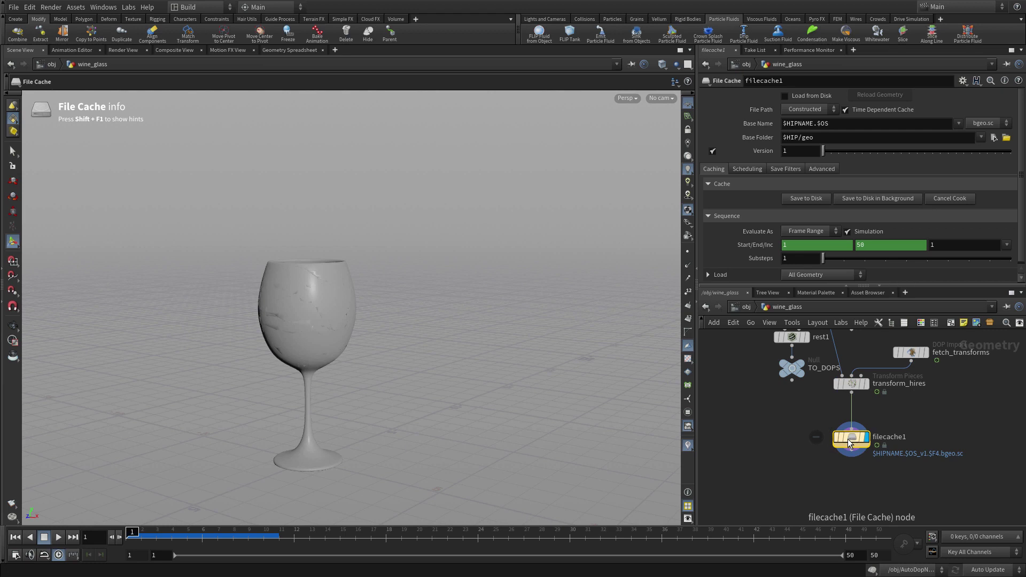
Name the cache glass_pieces in $HIP/geo/glass/ without version numbers
drag(841, 124, 781, 123)
text(glass)
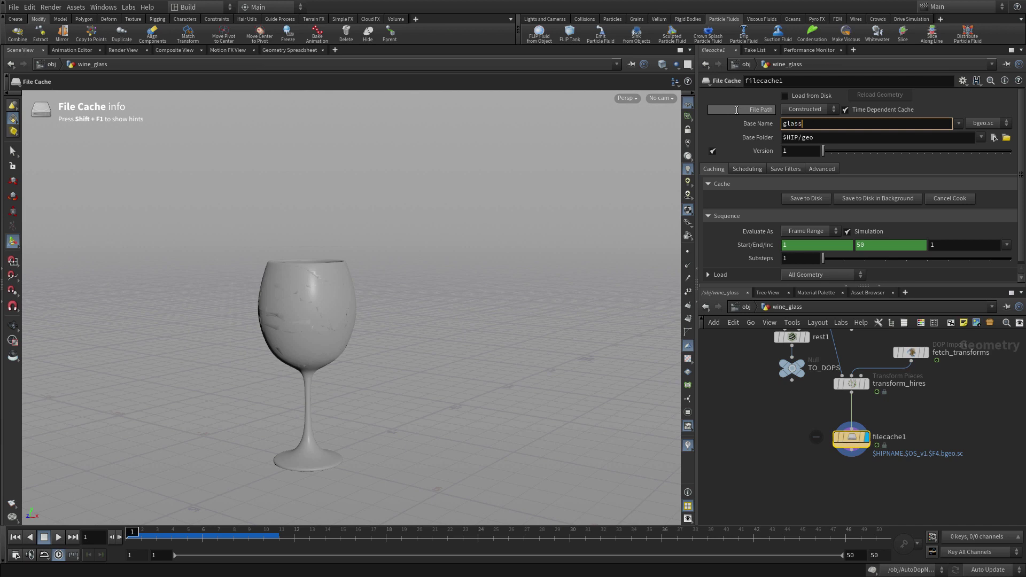
text(_pieces)
key(Return)
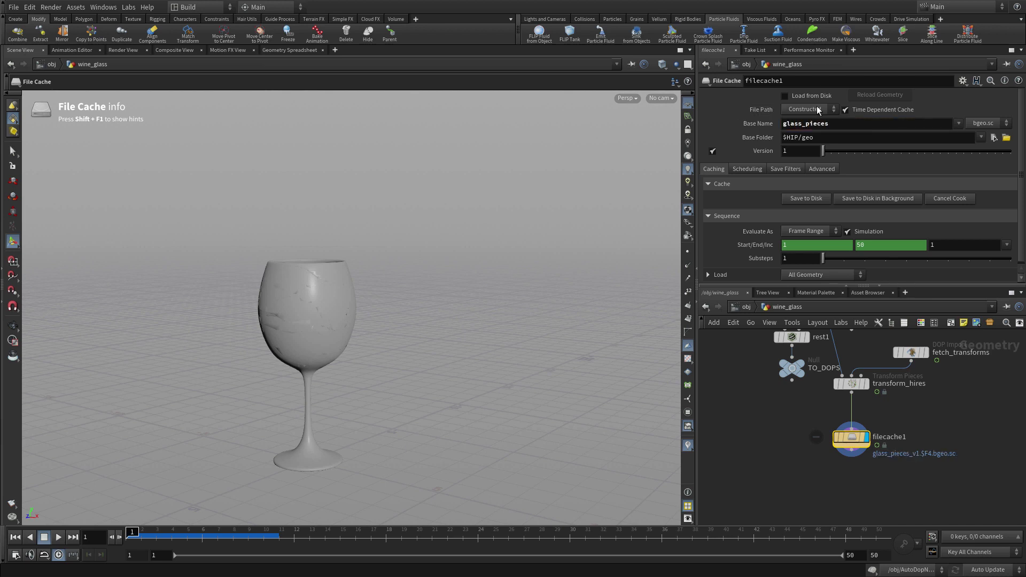
click(816, 137)
text(/glass/)
key(Return)
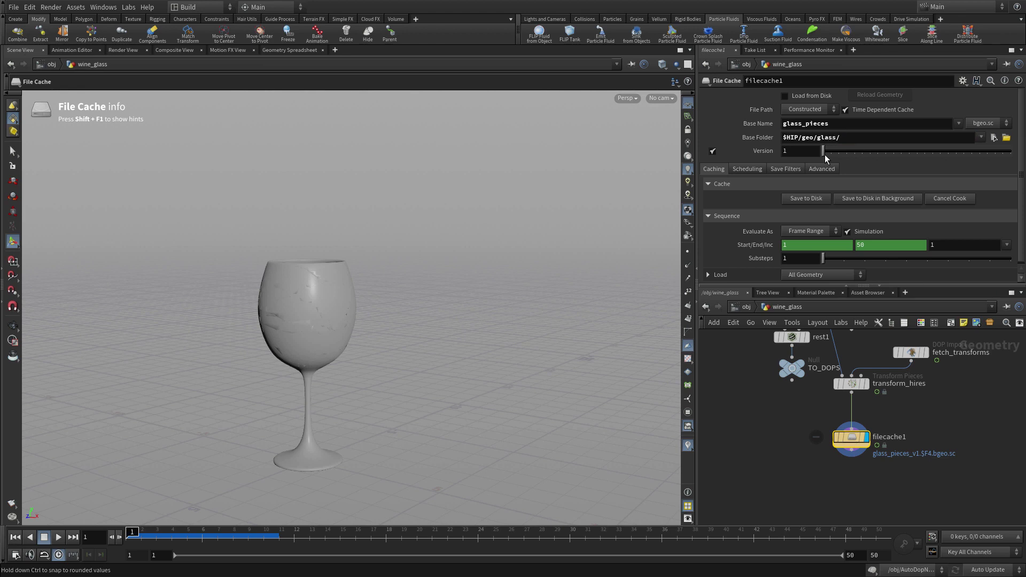
click(713, 151)
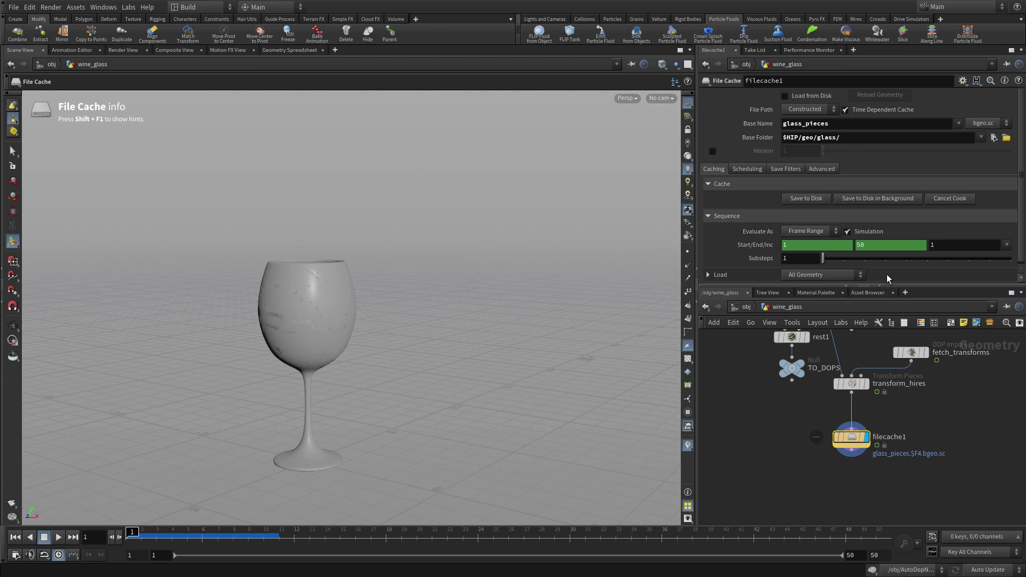
Set the cache's end frame to 10 and save the glass pieces to disk
right_click(873, 240)
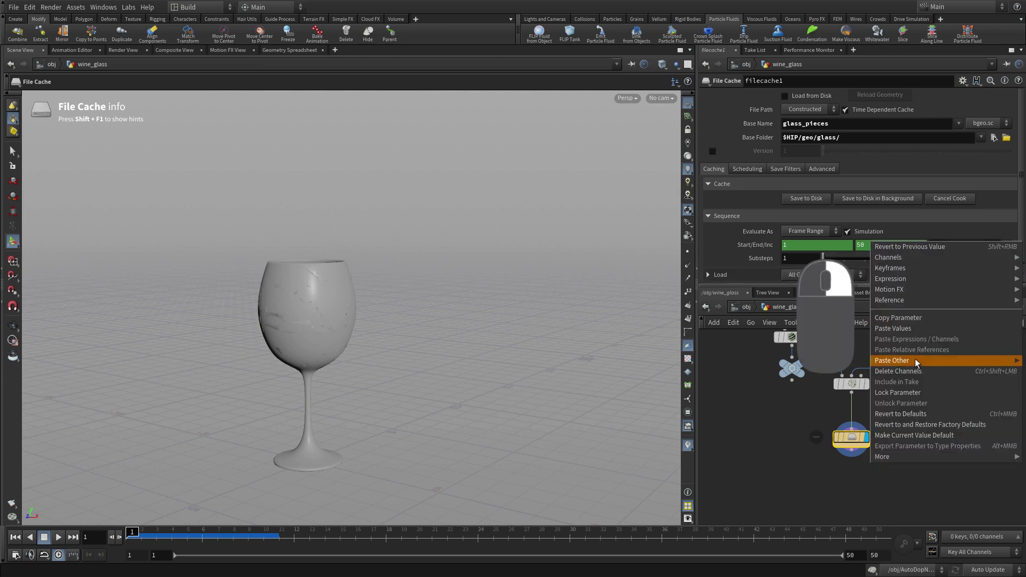
key(Escape)
click(854, 246)
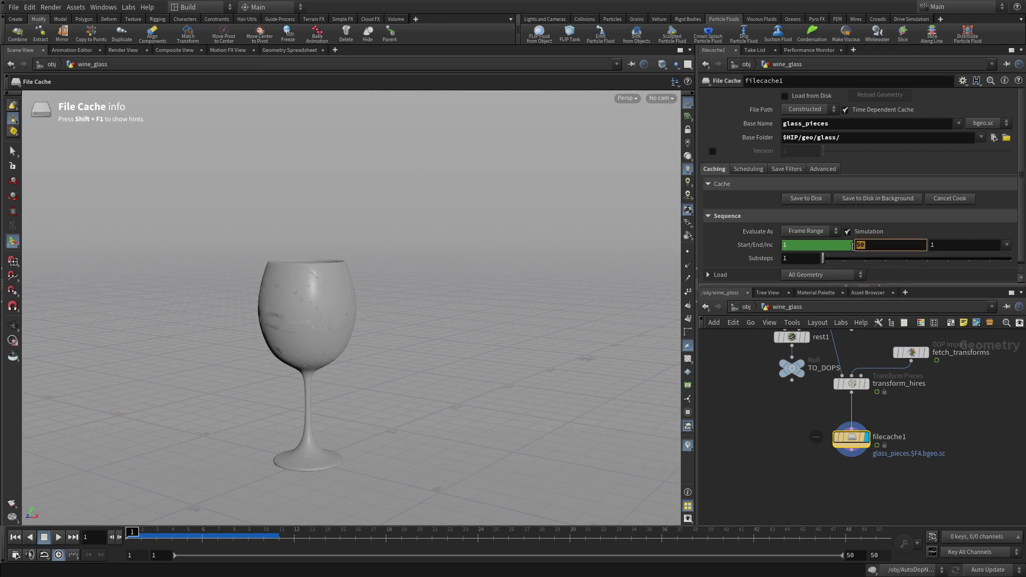
text(10)
key(Return)
click(803, 199)
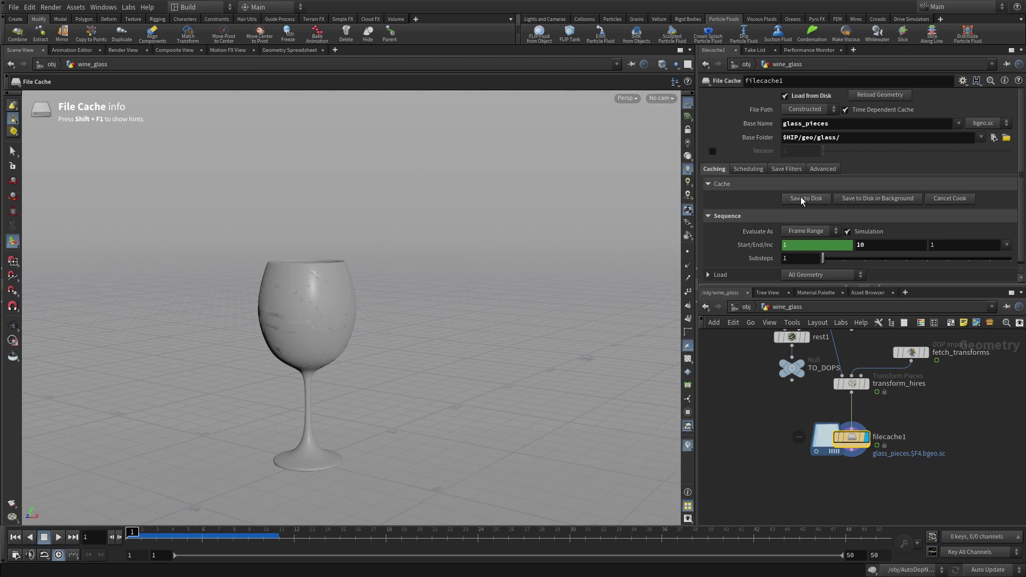
Scrub frames 1–10 to check the cached glass shattering, then centre filecache1
click(141, 534)
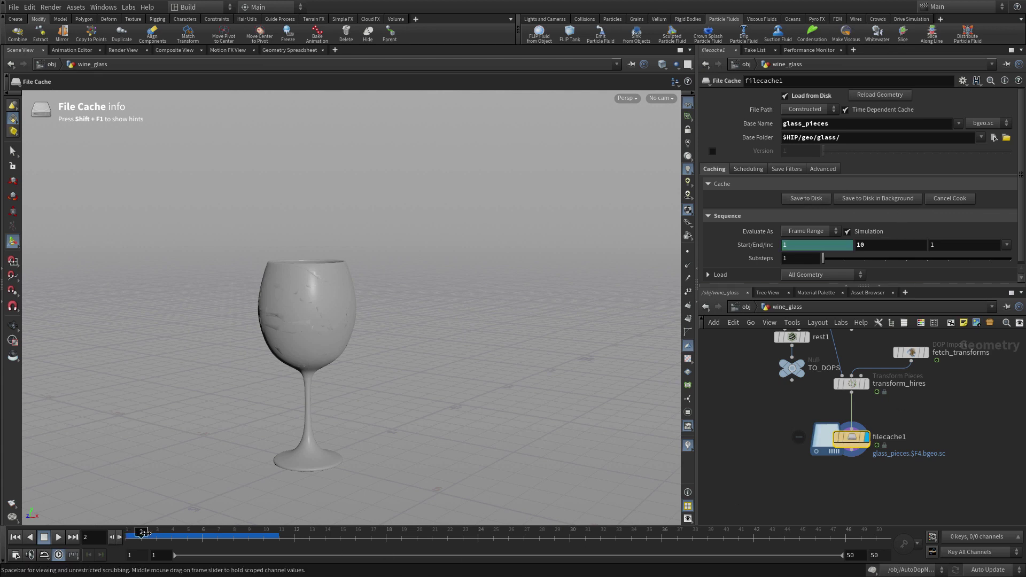
drag(147, 534, 273, 536)
click(141, 533)
click(130, 533)
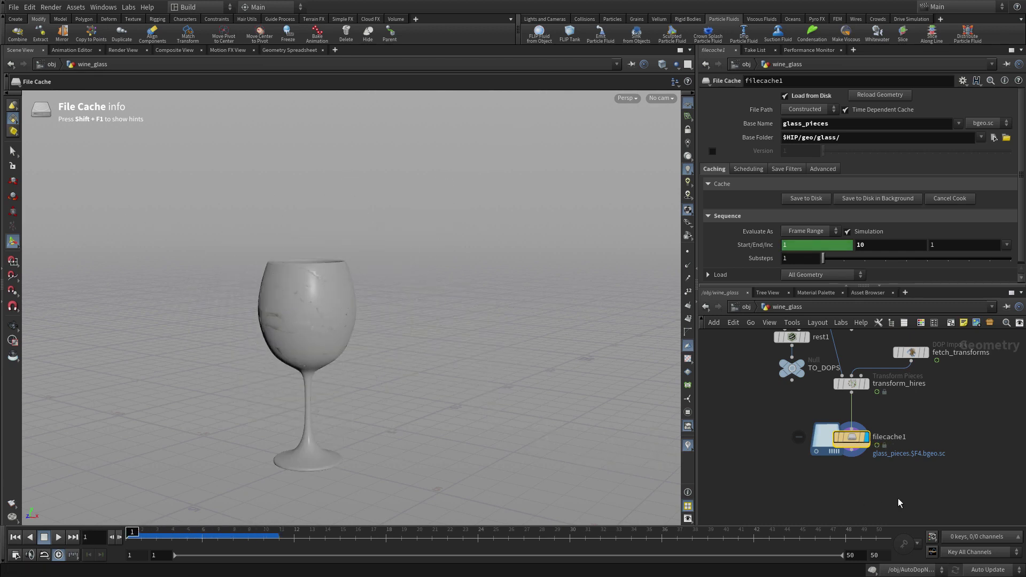
middle_drag(898, 499, 881, 438)
scroll(881, 438, up, 1)
Paste retime1 under filecache1, wire and display it, and preview frames 1–10
key(ctrl+v)
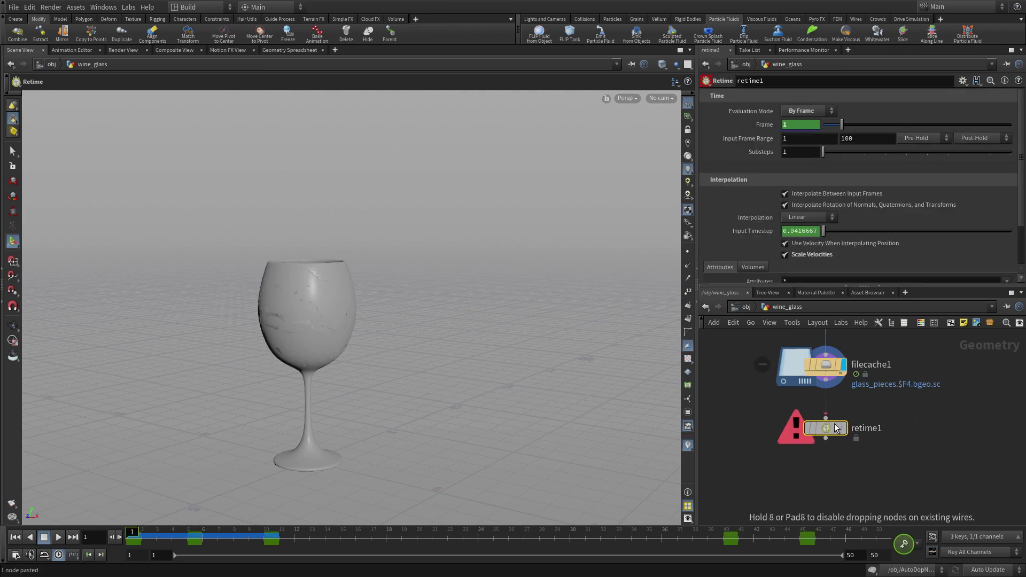
click(835, 428)
click(826, 419)
click(827, 419)
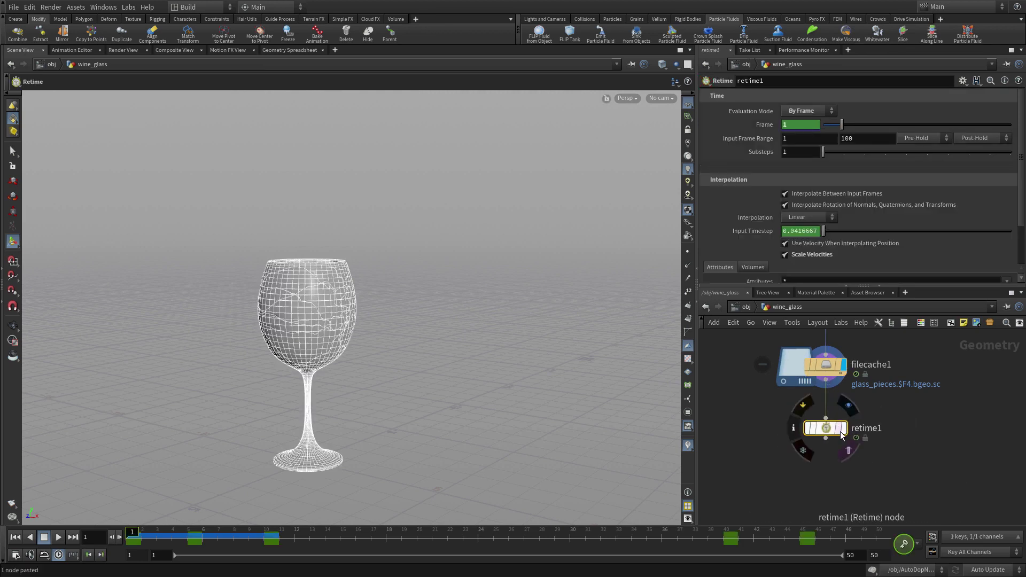
click(845, 428)
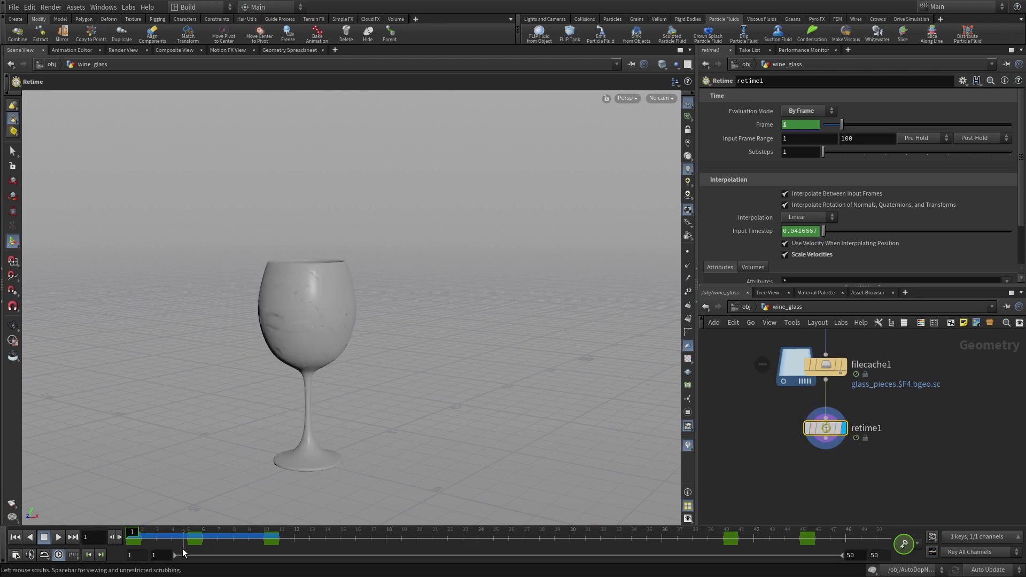
drag(140, 540, 872, 543)
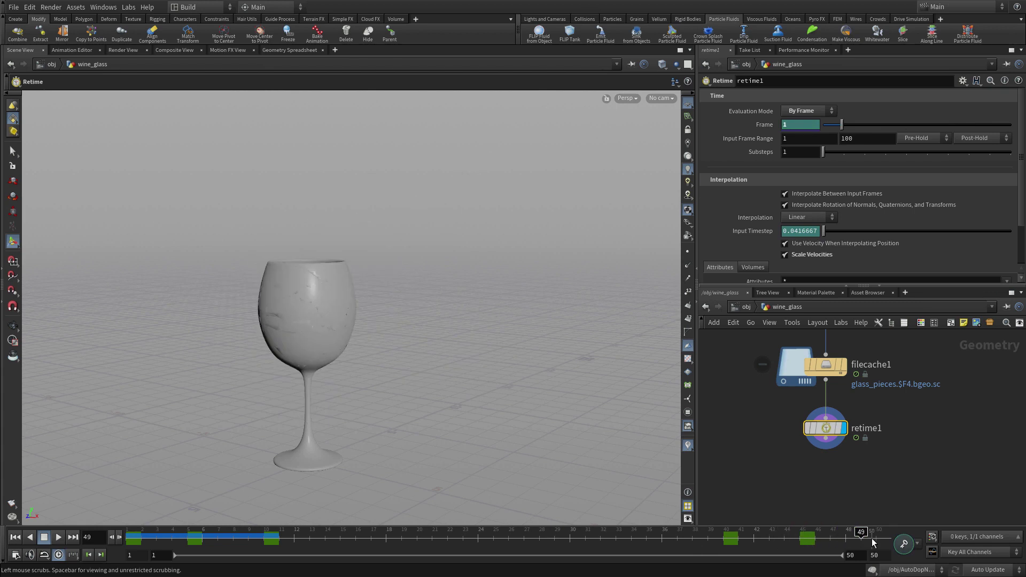
middle_drag(830, 504, 817, 453)
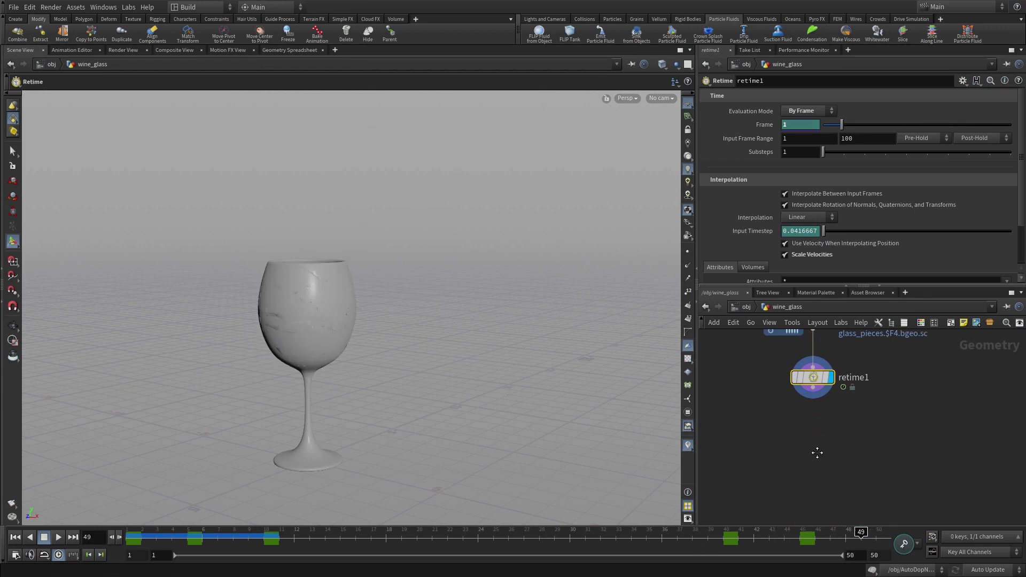
Add a displayed Attribute Delete under retime1 that removes the name primitive attribute
key(Tab)
text(attri)
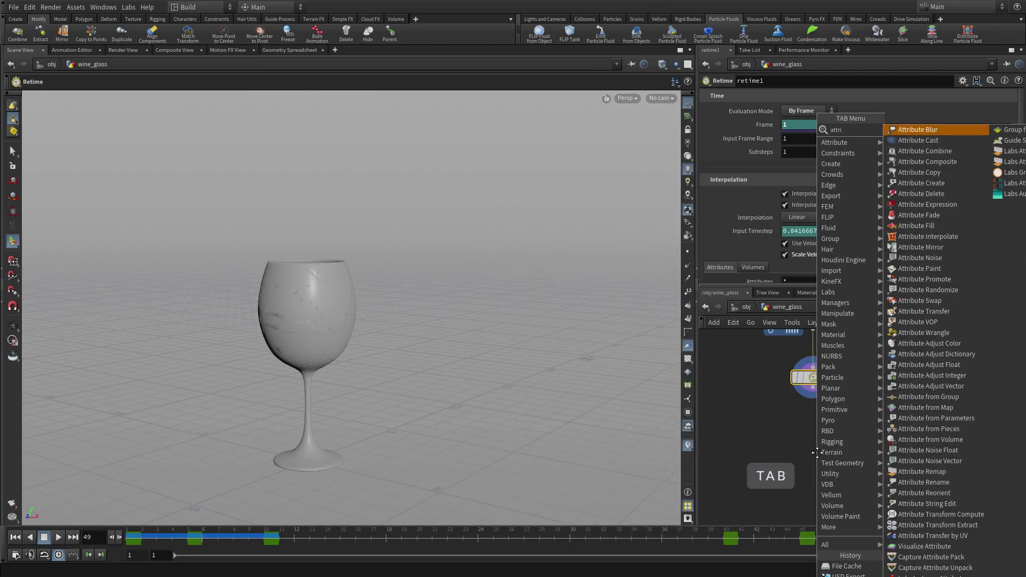
click(932, 193)
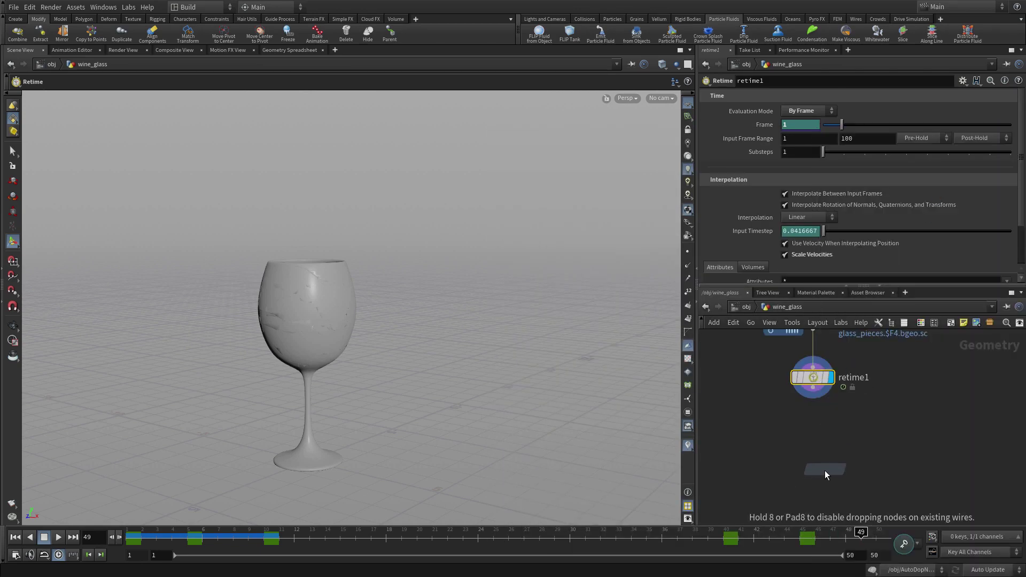
click(818, 435)
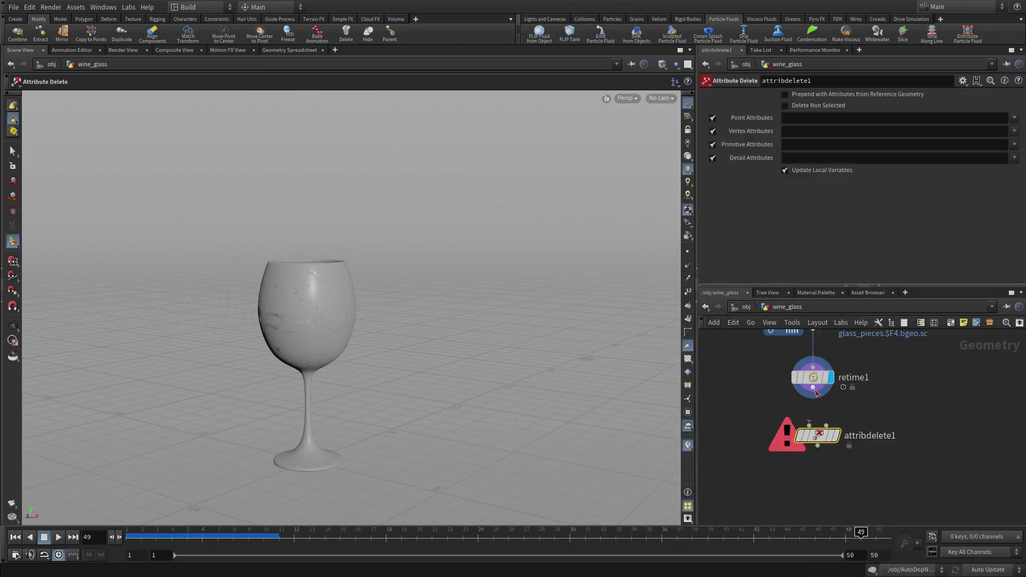
click(835, 436)
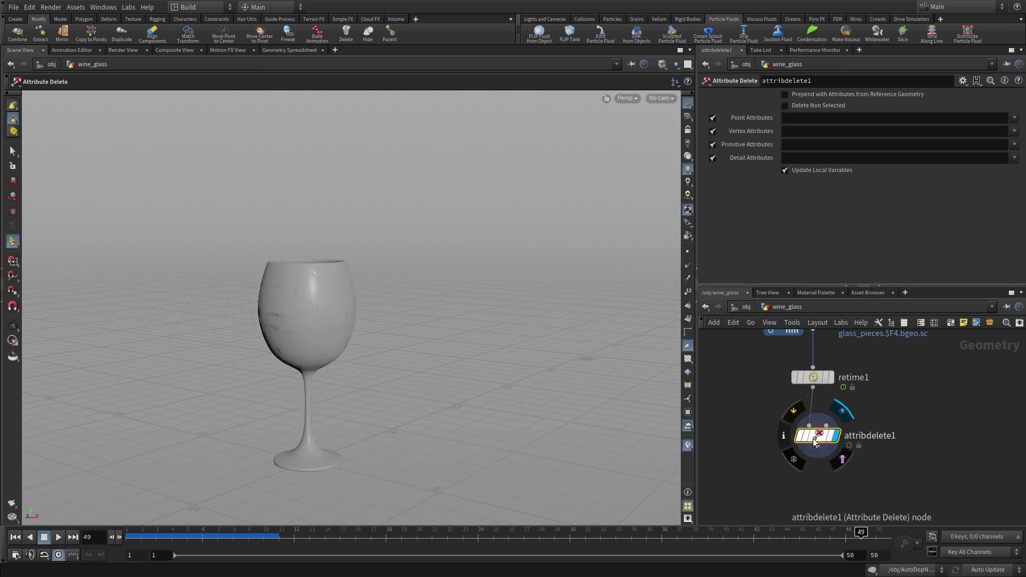
click(1014, 146)
click(1018, 176)
scroll(898, 455, down, 4)
Create a Switch node with the 'swit' search
key(Tab)
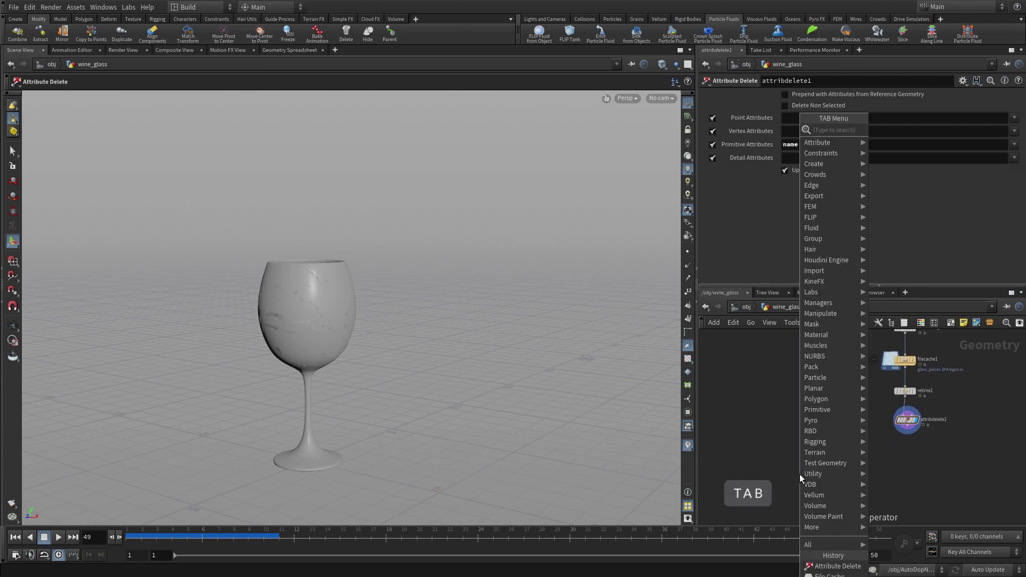
text(swit)
key(Return)
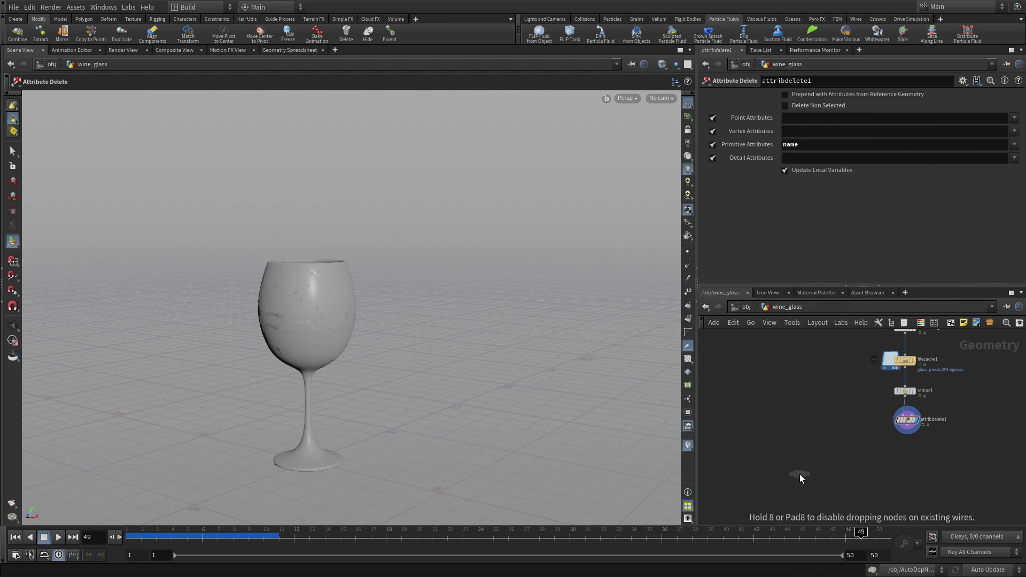
Place switch1 and wire GLASS_OUT and attribdelete1 into its first and second inputs
click(813, 451)
scroll(820, 454, down, 2)
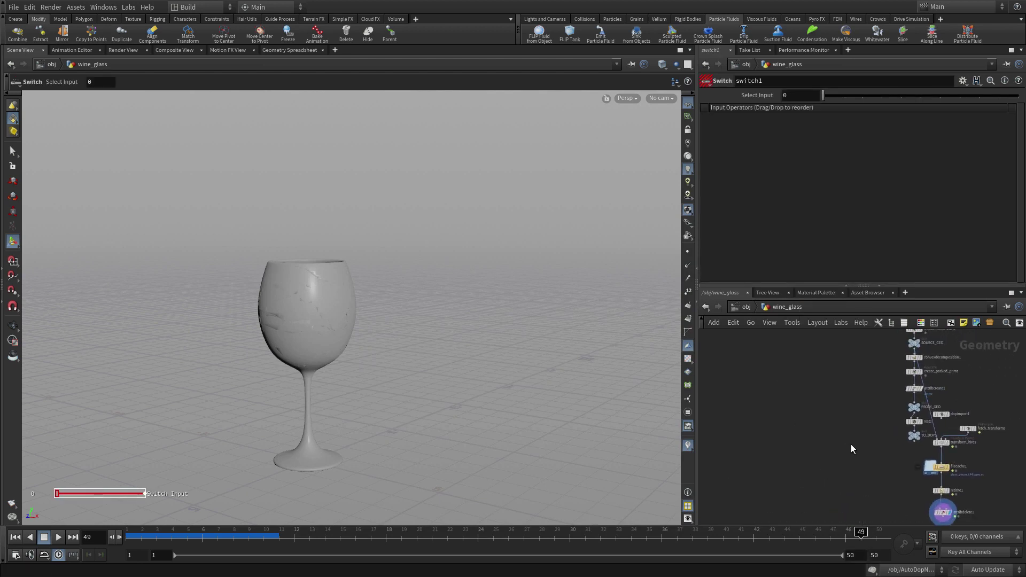
scroll(851, 444, down, 2)
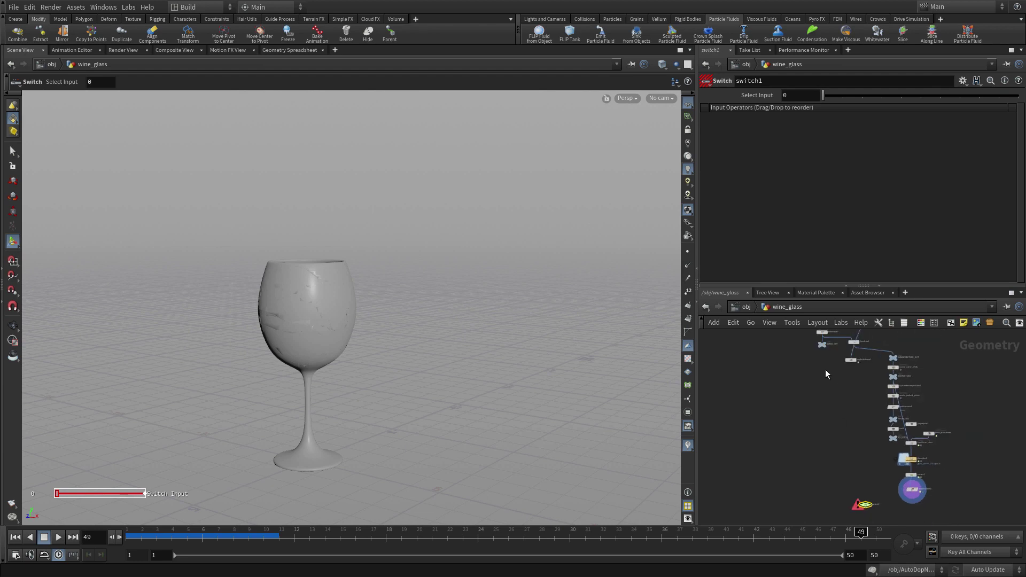
drag(823, 346, 848, 480)
scroll(939, 465, up, 4)
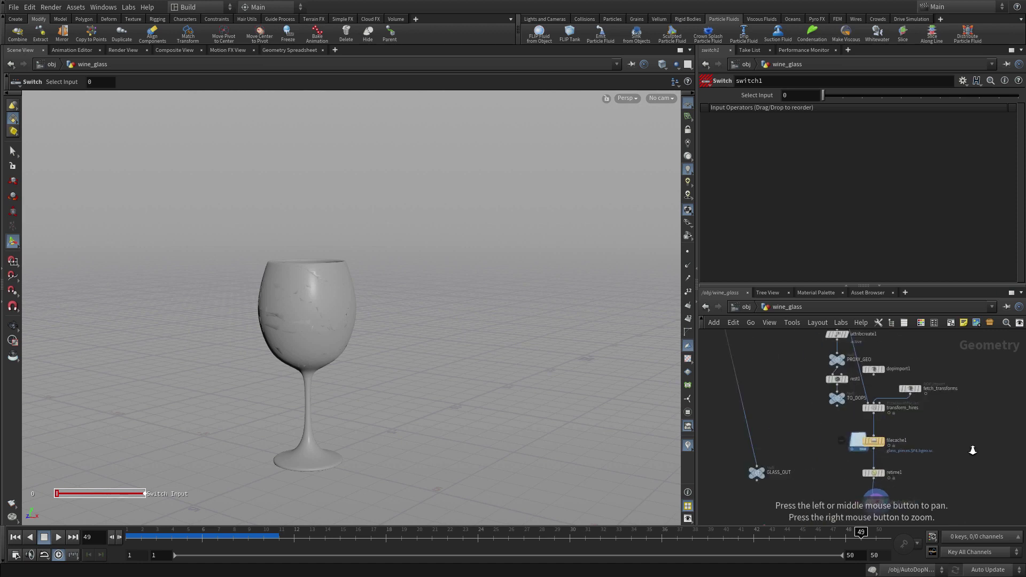
drag(939, 465, 940, 364)
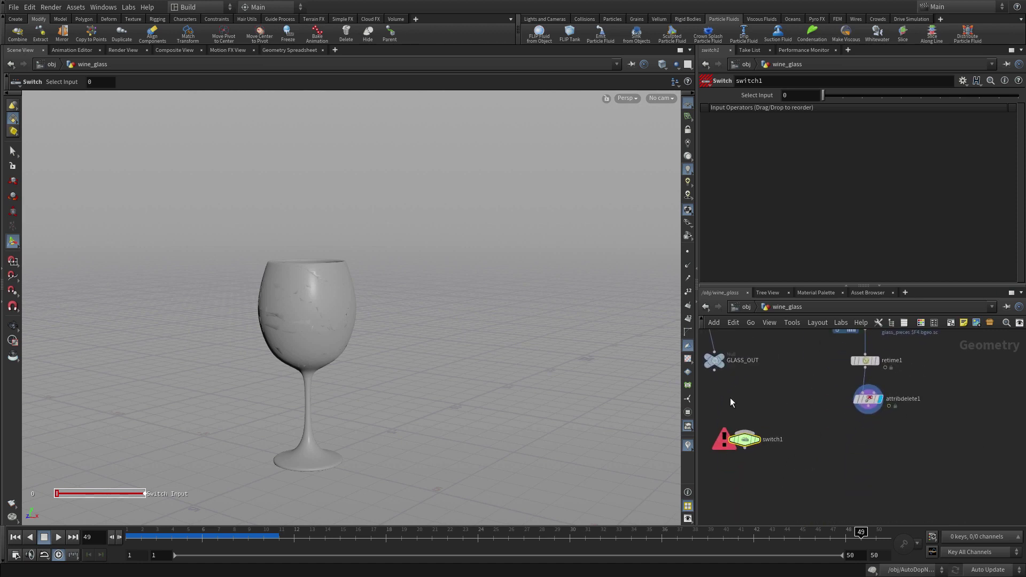
click(716, 371)
click(744, 432)
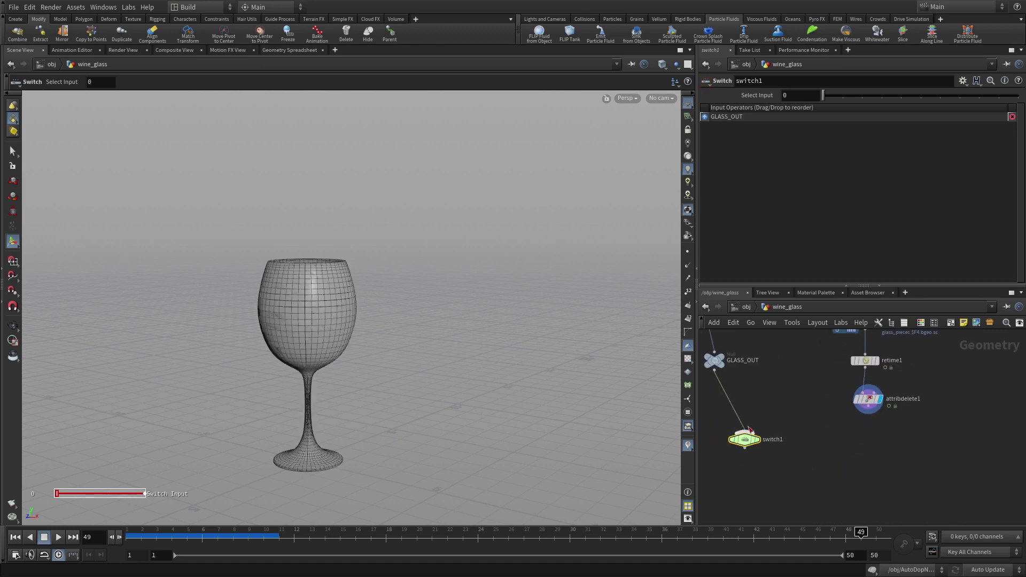
click(872, 411)
click(755, 438)
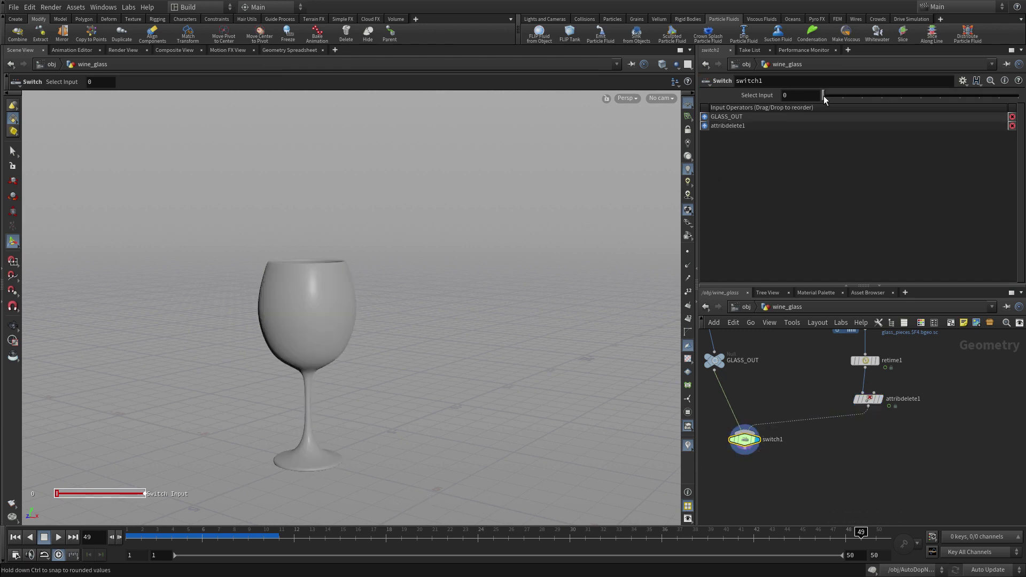
Set switch1's Select Input to $F>5 && $F<45 and scrub to check the shatter
mouse_move(824, 100)
mouse_down()
mouse_move(836, 100)
mouse_move(813, 95)
mouse_up()
click(787, 96)
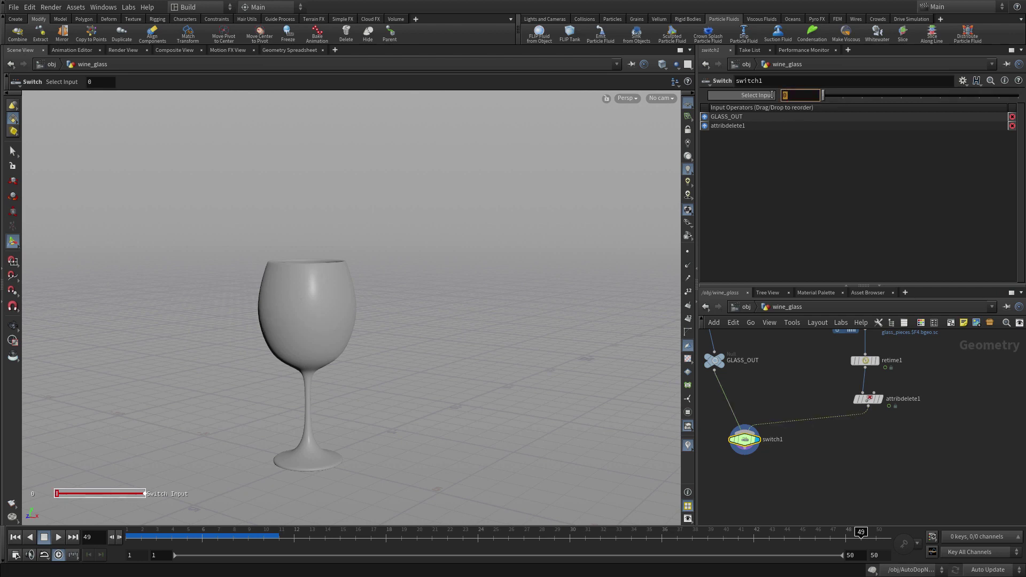
text($F)
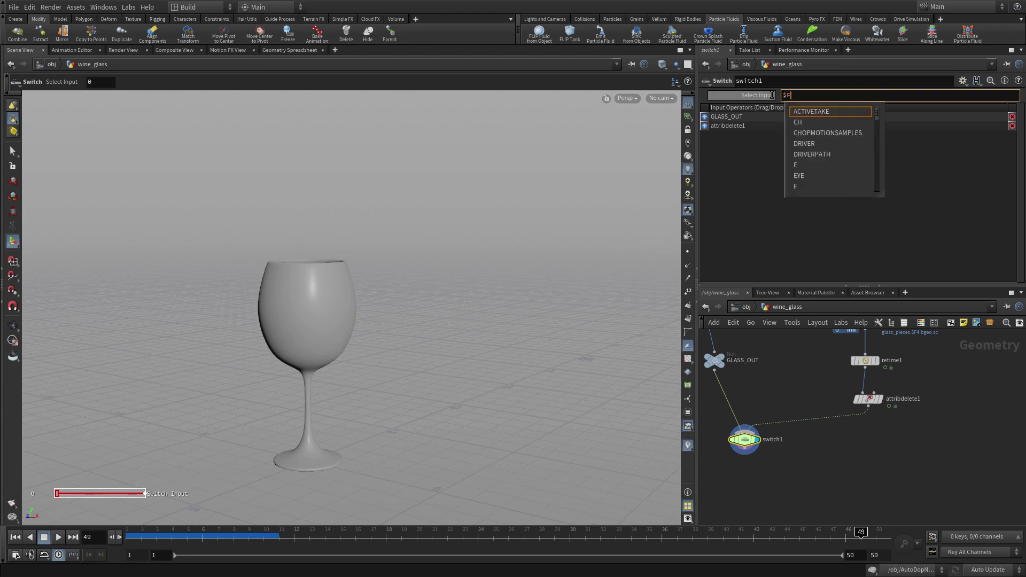
text(>)
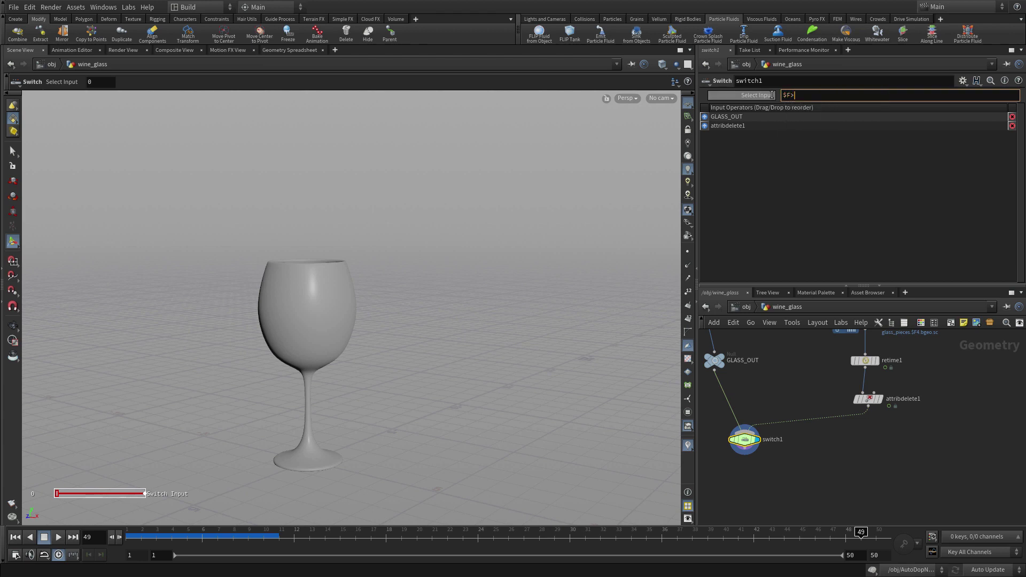
text(5 && $F)
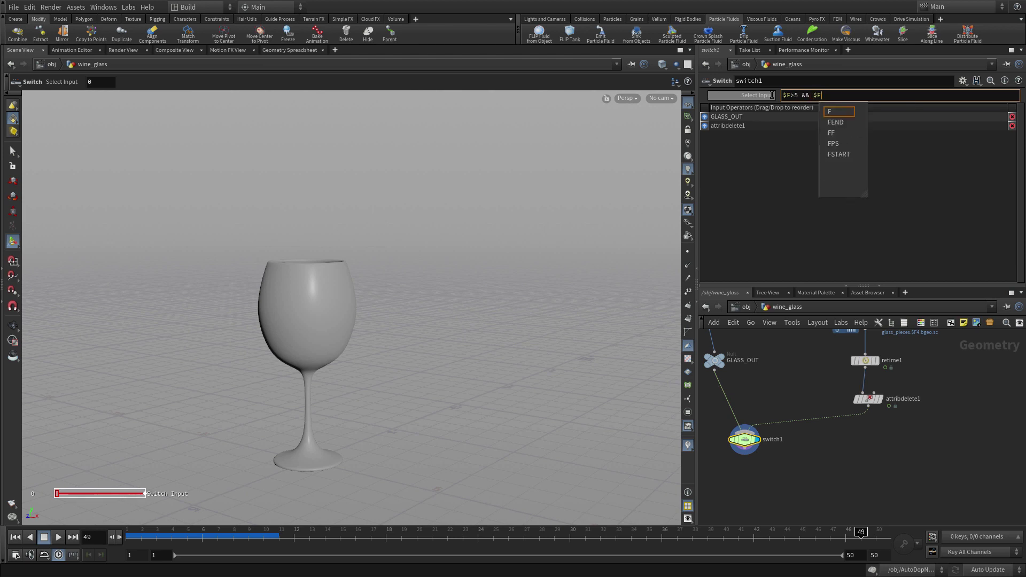
text(<)
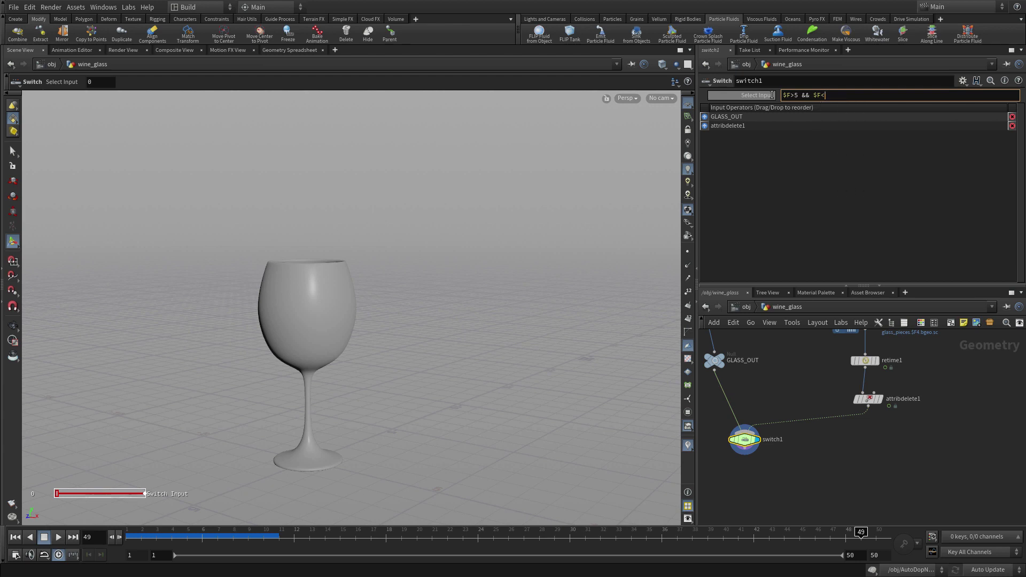
text(45)
key(Return)
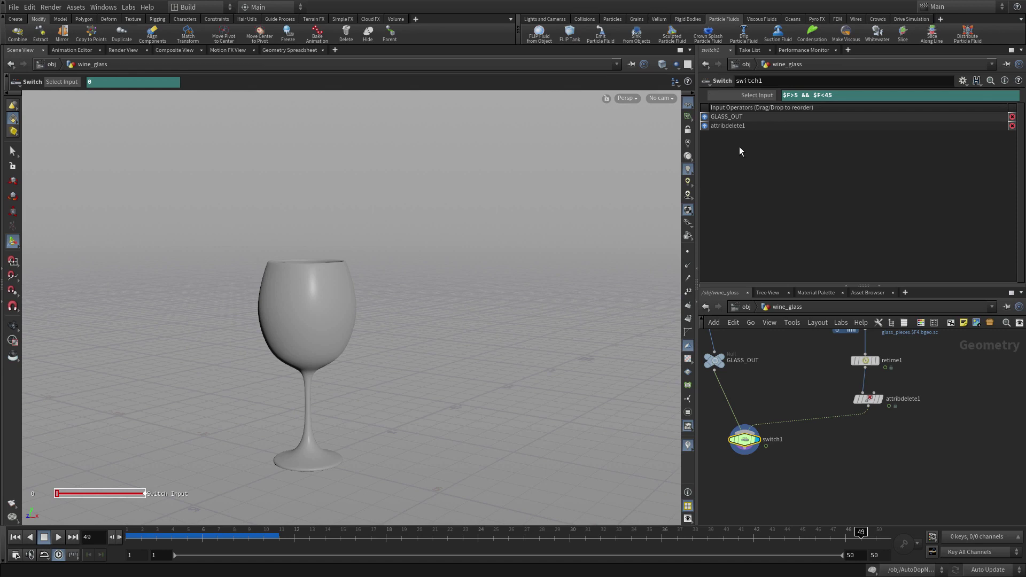
click(132, 532)
mouse_move(132, 533)
mouse_down()
mouse_move(917, 538)
mouse_move(132, 537)
mouse_up()
Switch the viewport to Smooth Wire Shaded and scrub back to frame 1
click(668, 65)
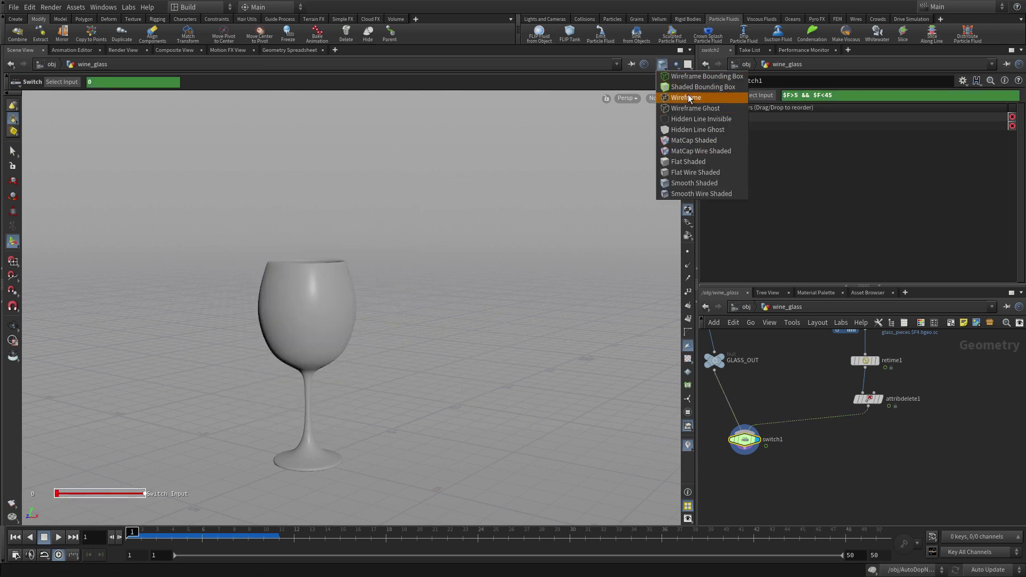
click(701, 194)
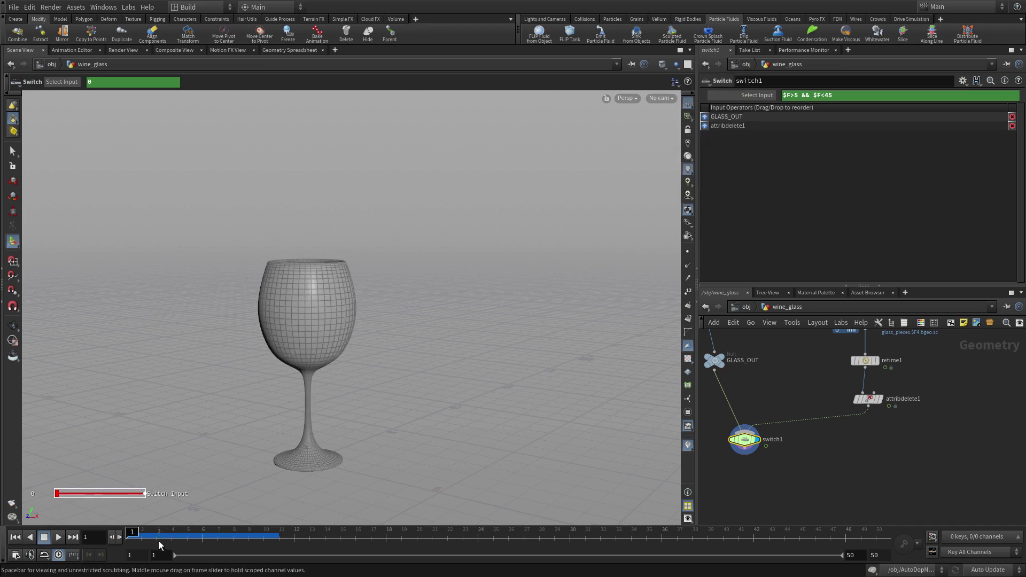
drag(138, 536, 42, 511)
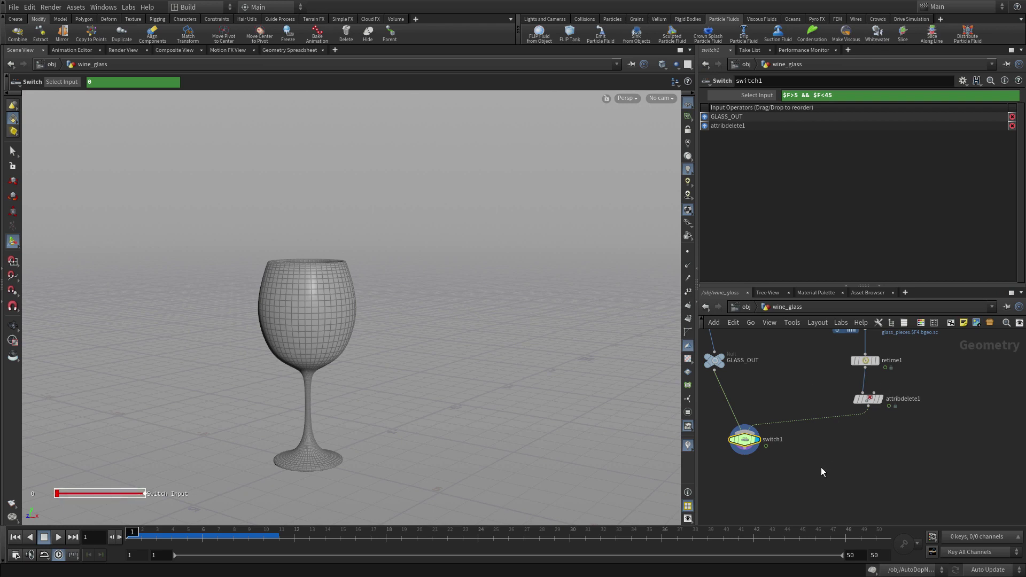
middle_drag(819, 469, 859, 410)
Add a USD Export node wired under switch1 and show its export settings
key(Tab)
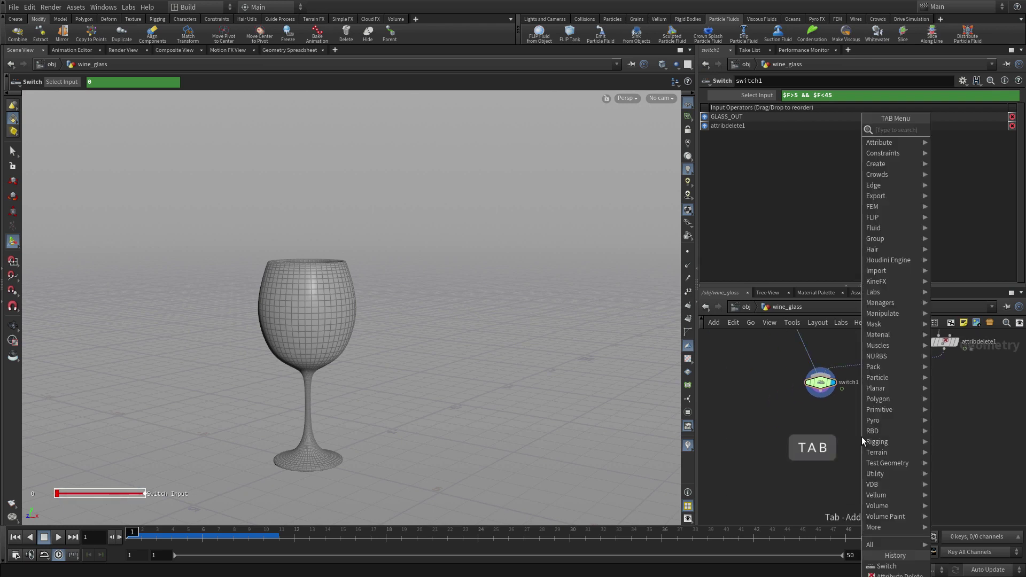
text(null)
key(Return)
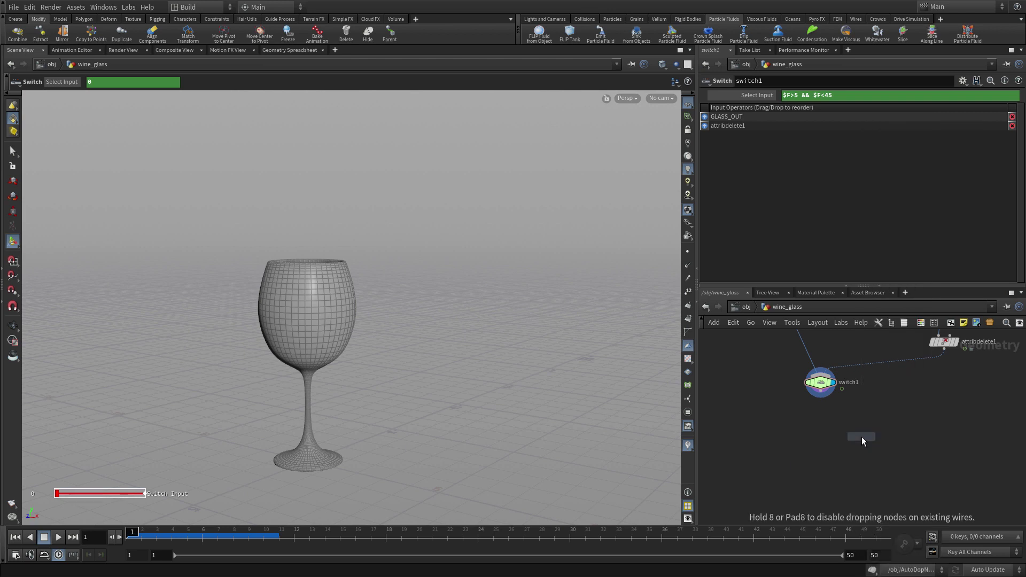
click(821, 438)
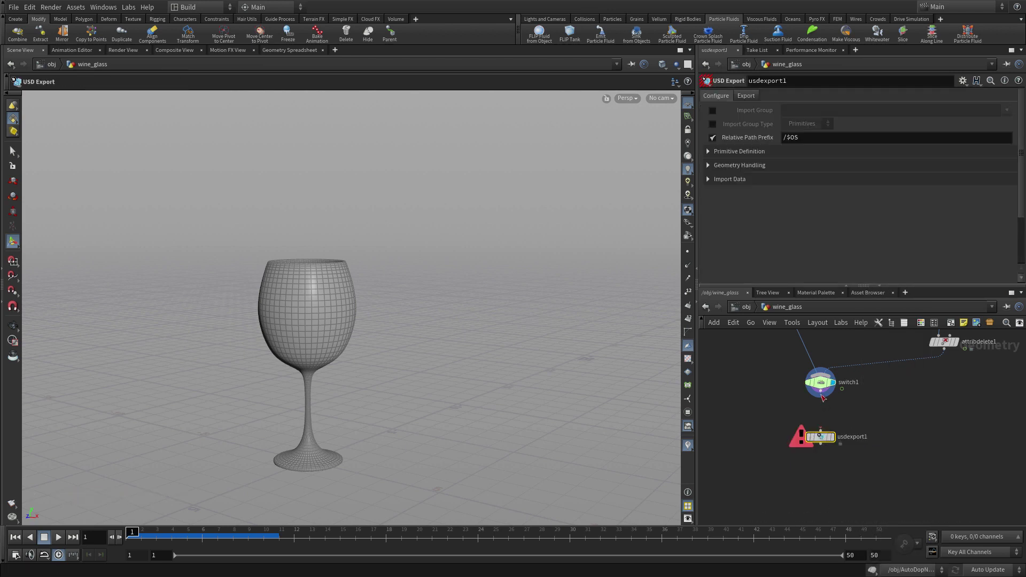
click(821, 432)
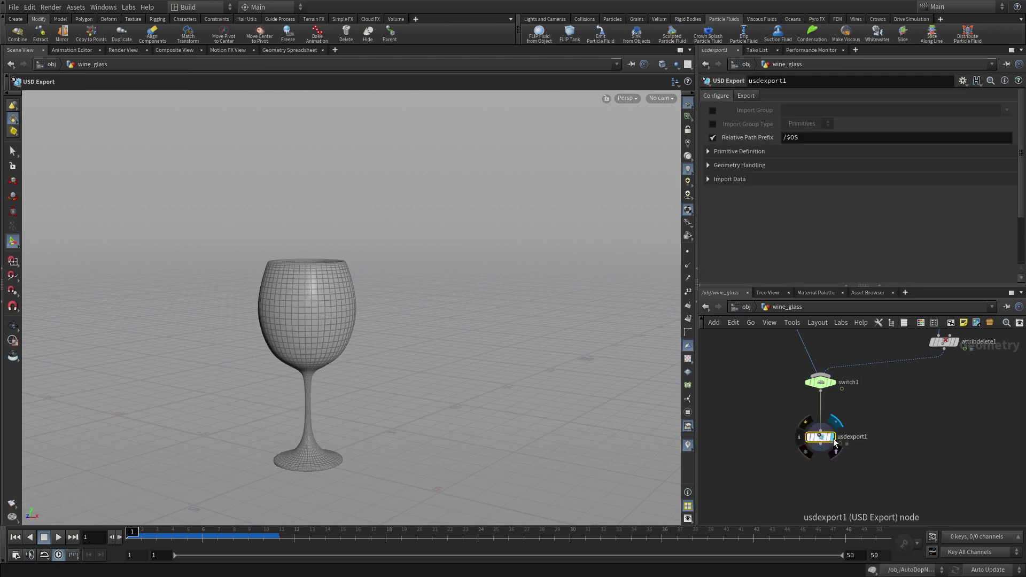
click(748, 98)
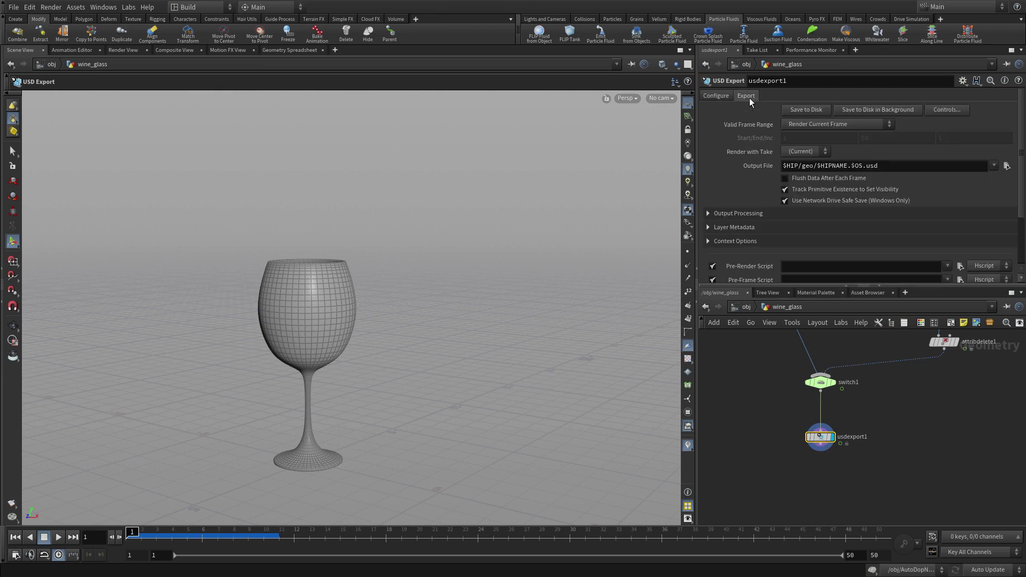
key(Escape)
scroll(433, 317, up, 3)
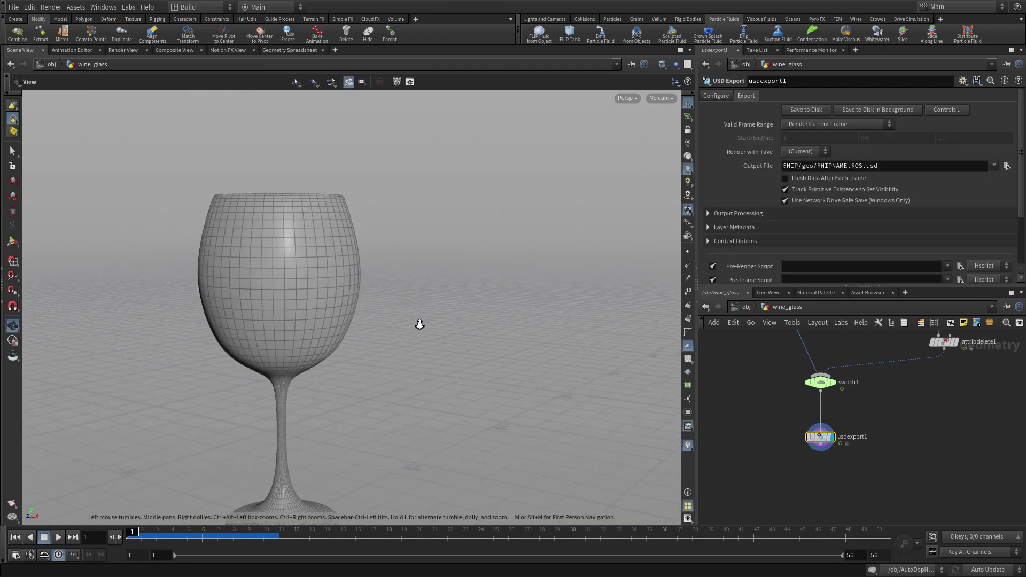
middle_drag(420, 325, 461, 279)
key(Return)
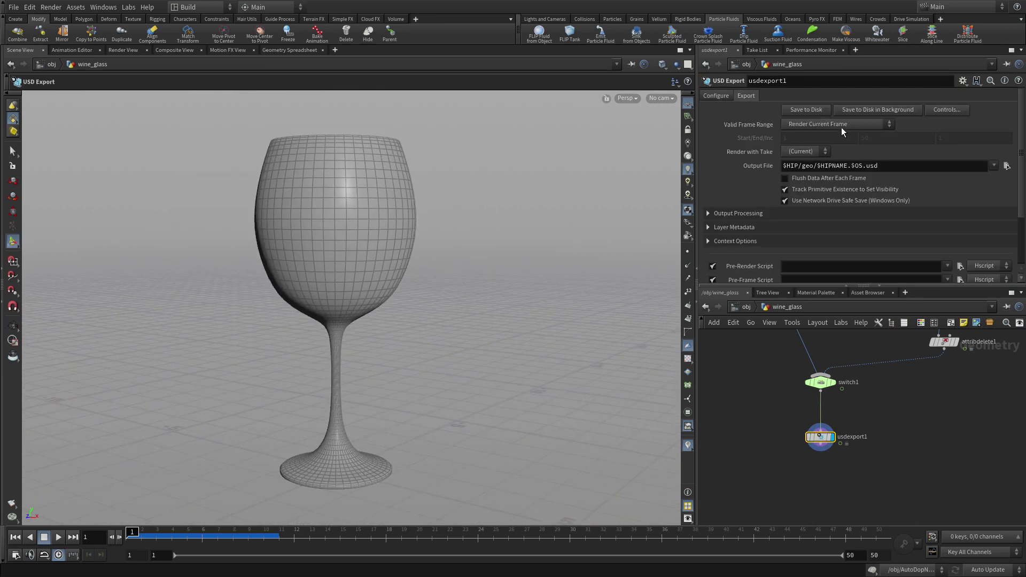
Export the Render Frame Range to $HIP/usd/wineglass.usd and save it to disk
click(812, 126)
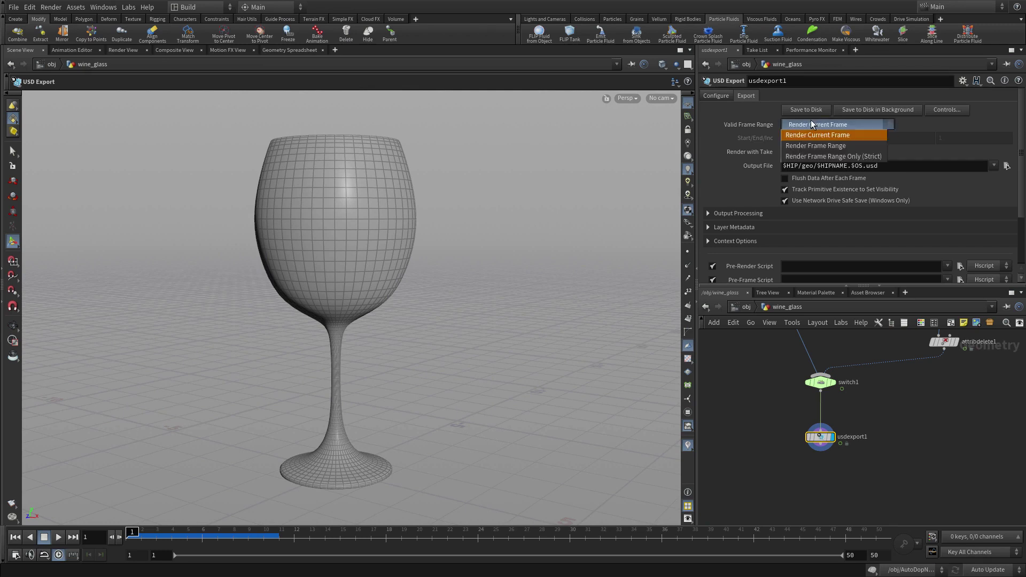
click(811, 144)
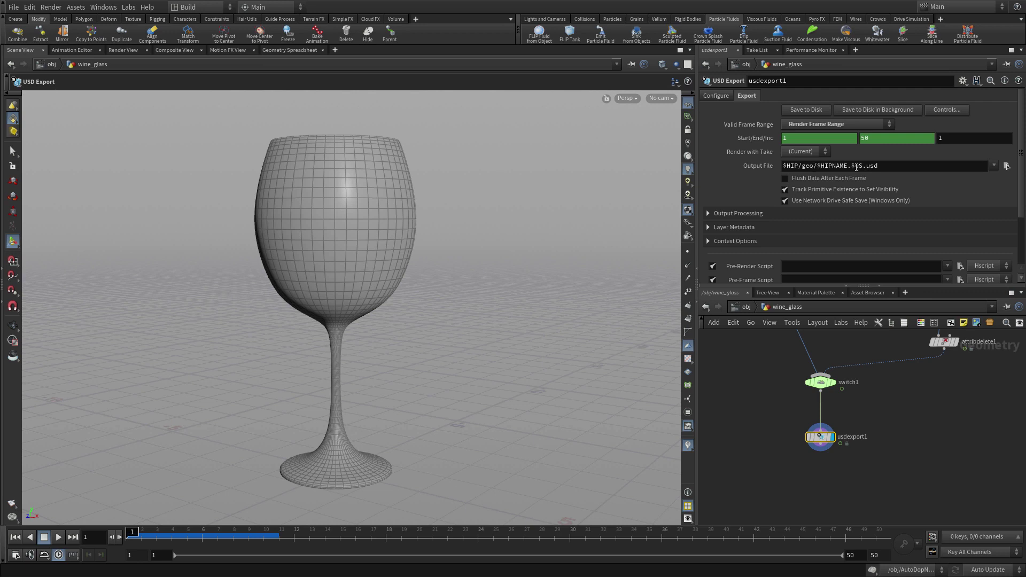
drag(863, 166, 801, 166)
text(usd_winegla)
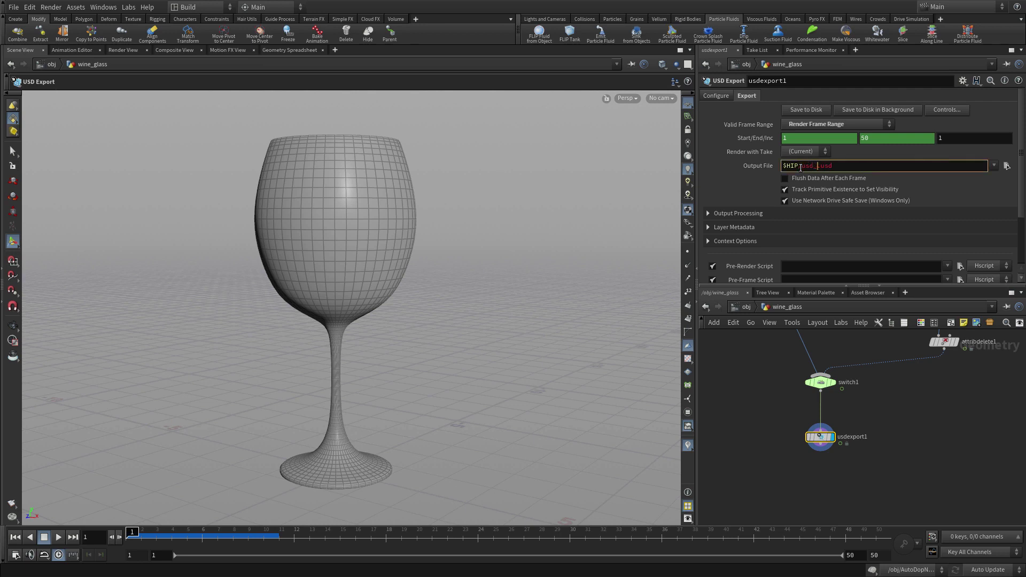
text(ss)
click(816, 167)
key(BackSpace)
text(/wineglass)
key(Return)
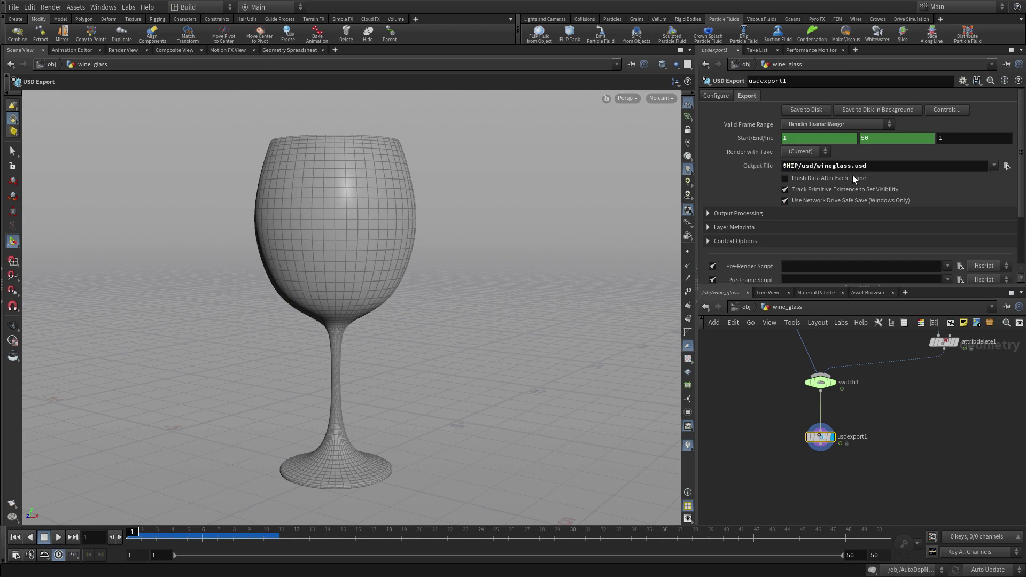
click(815, 109)
Inspect dopimport1 inside the bullet object, then go back up to /obj
click(749, 307)
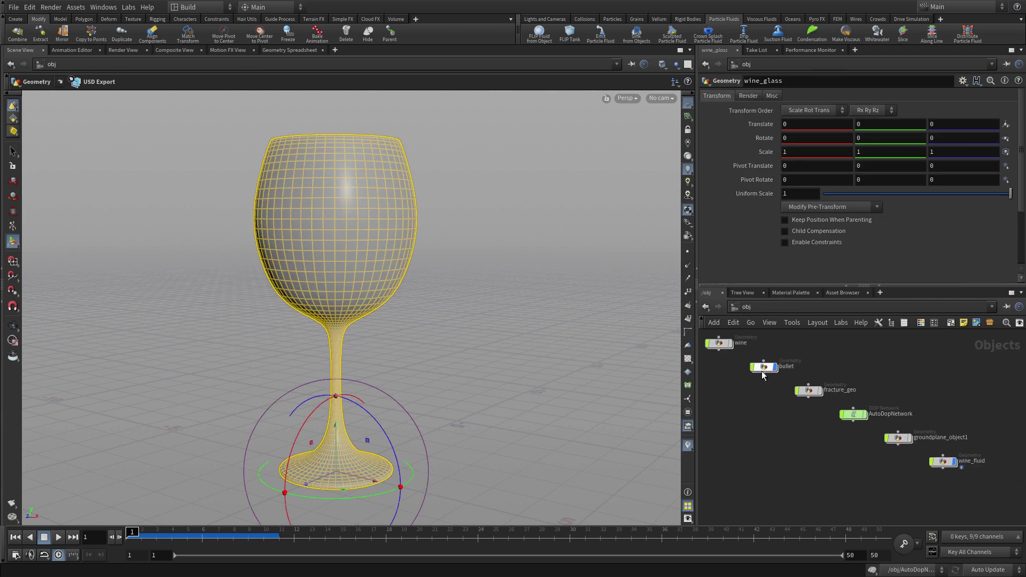
double_click(845, 416)
scroll(803, 447, up, 5)
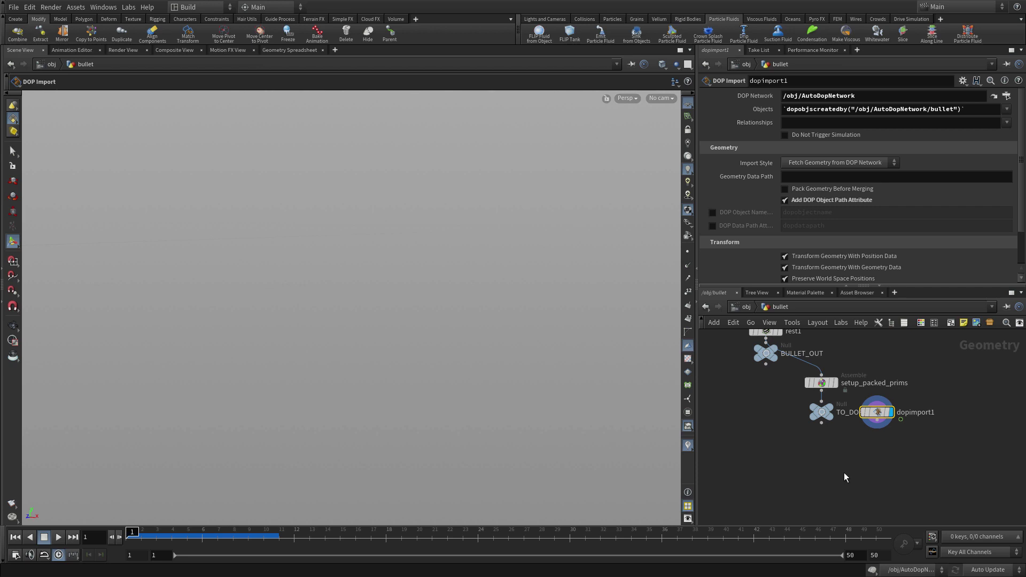
scroll(844, 473, down, 5)
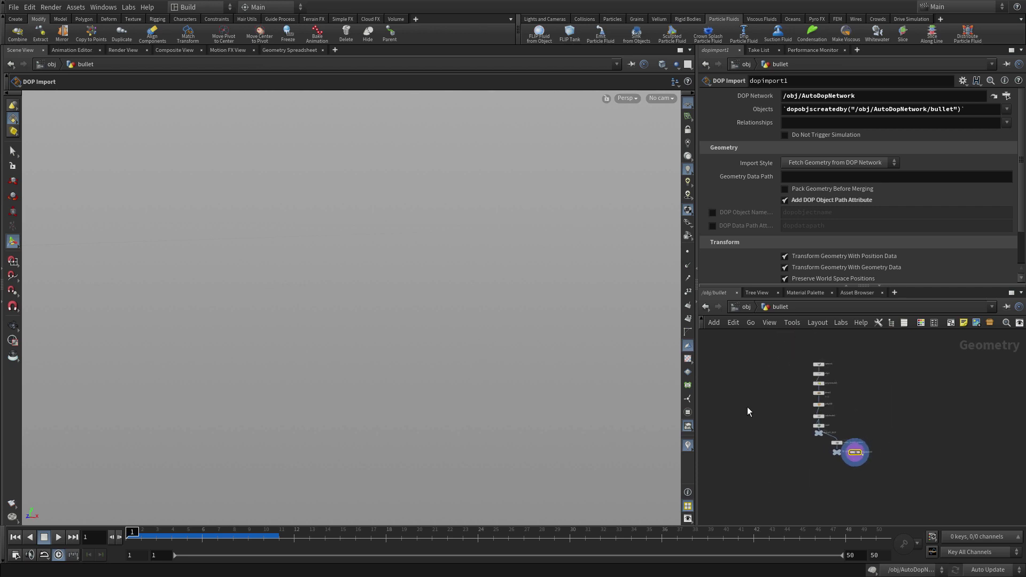
click(750, 307)
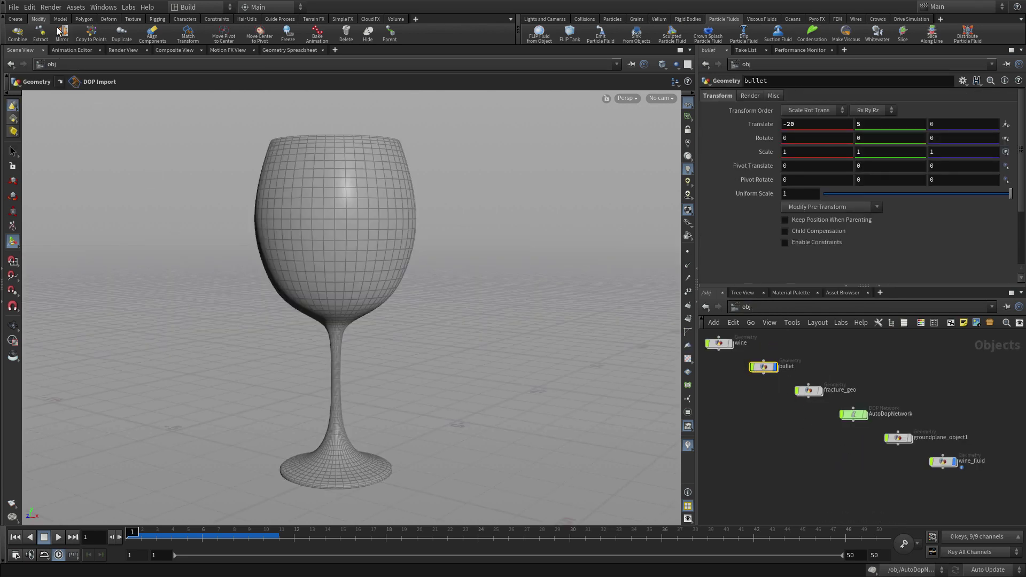
Extract the bullet into a new object and wire object_merge1 into a pasted retime1
click(40, 33)
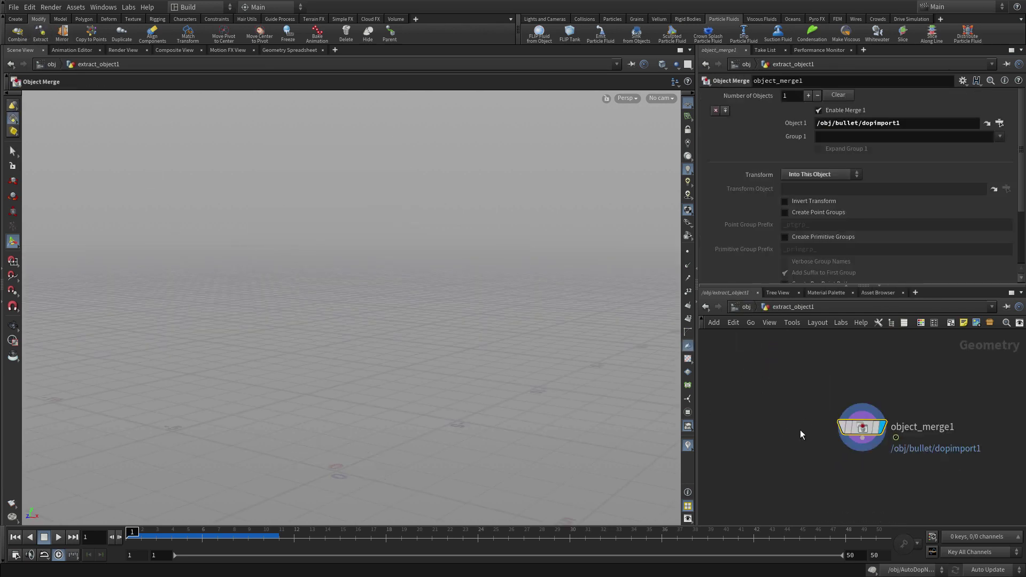
middle_drag(845, 451, 775, 408)
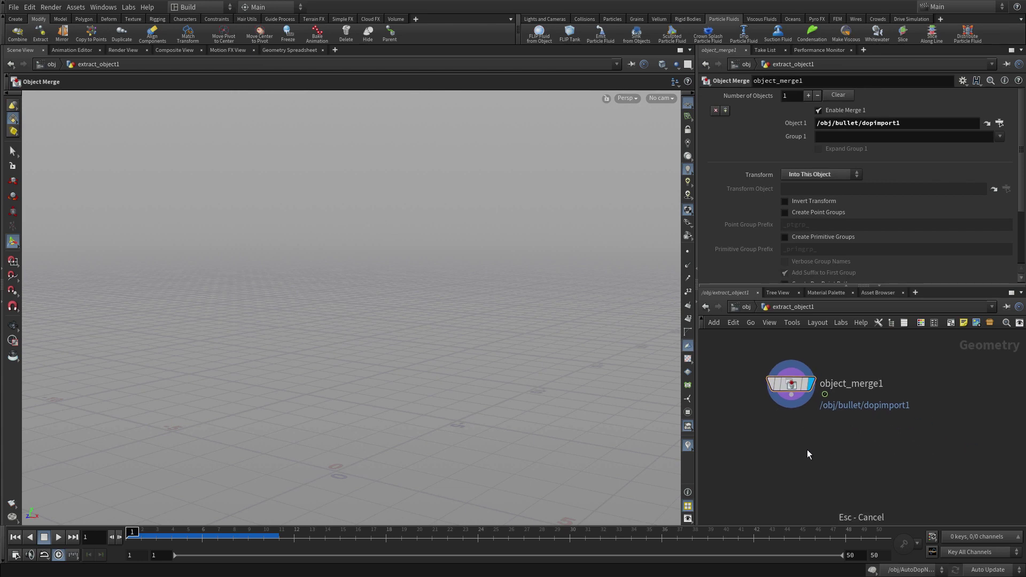
key(ctrl+v)
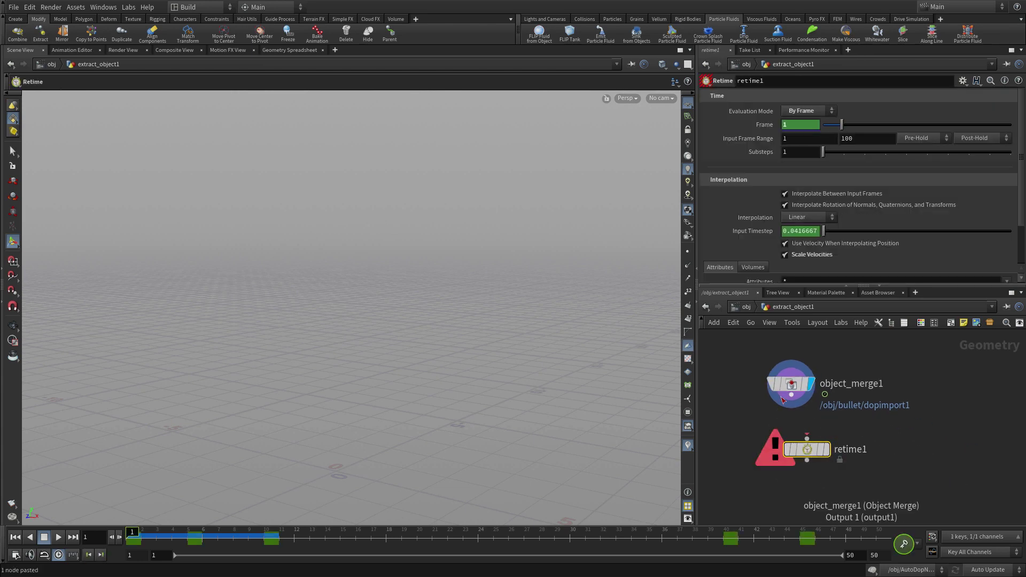
click(792, 400)
click(807, 438)
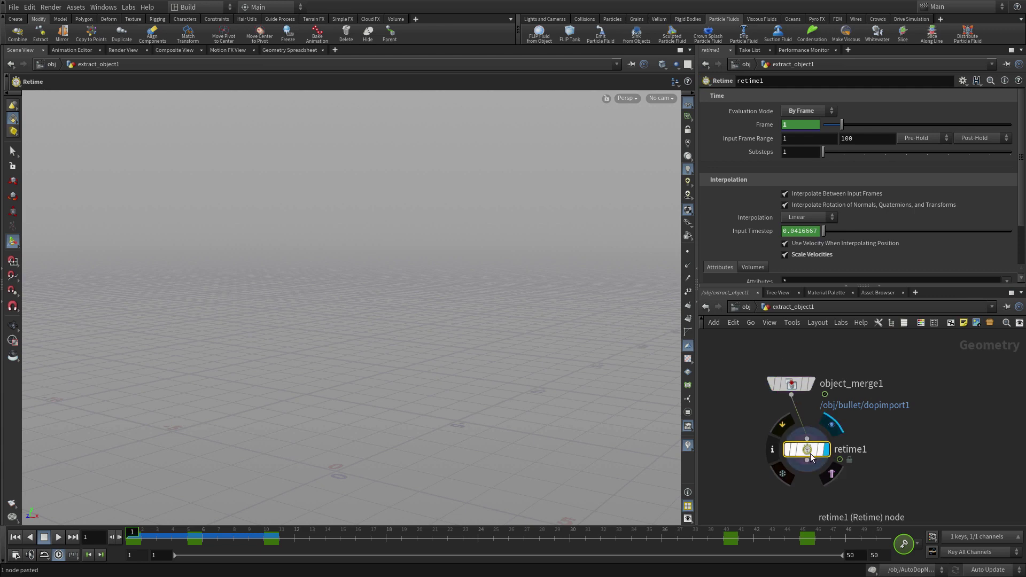
drag(807, 449, 794, 452)
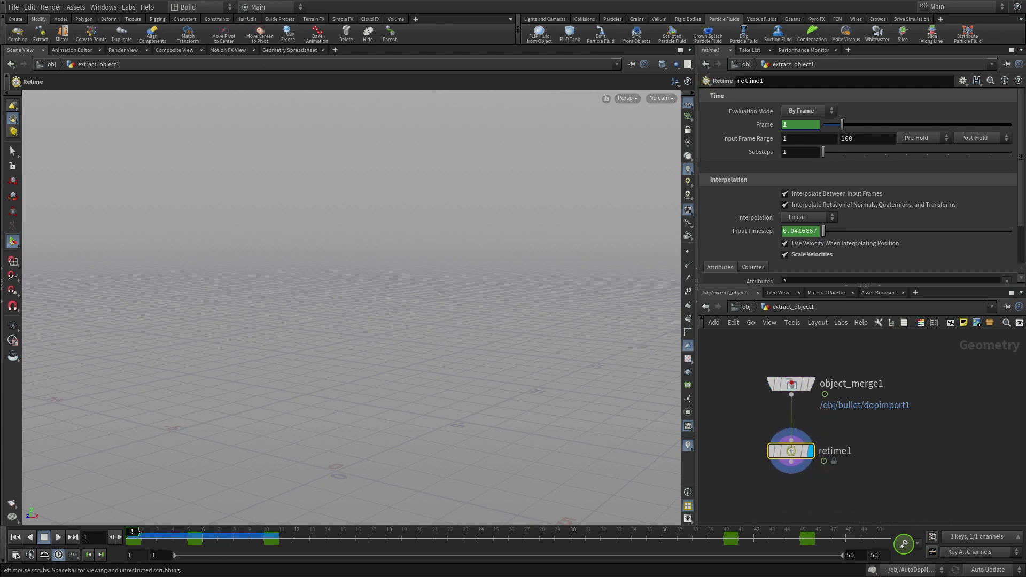
Scrub the timeline to preview the retimed bullet
drag(134, 532, 172, 534)
key(Escape)
scroll(303, 279, up, 5)
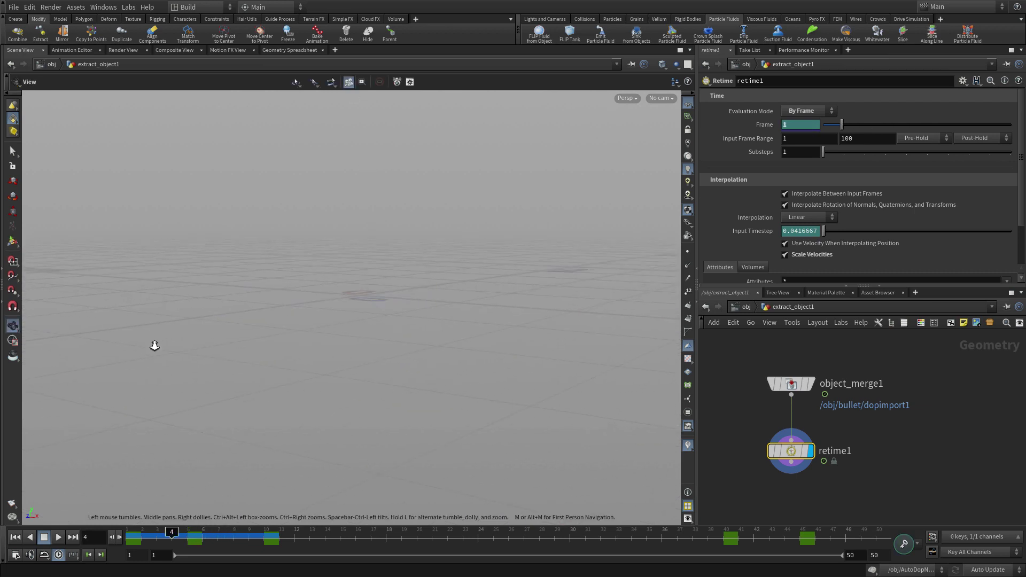
key(Return)
drag(168, 541, 132, 537)
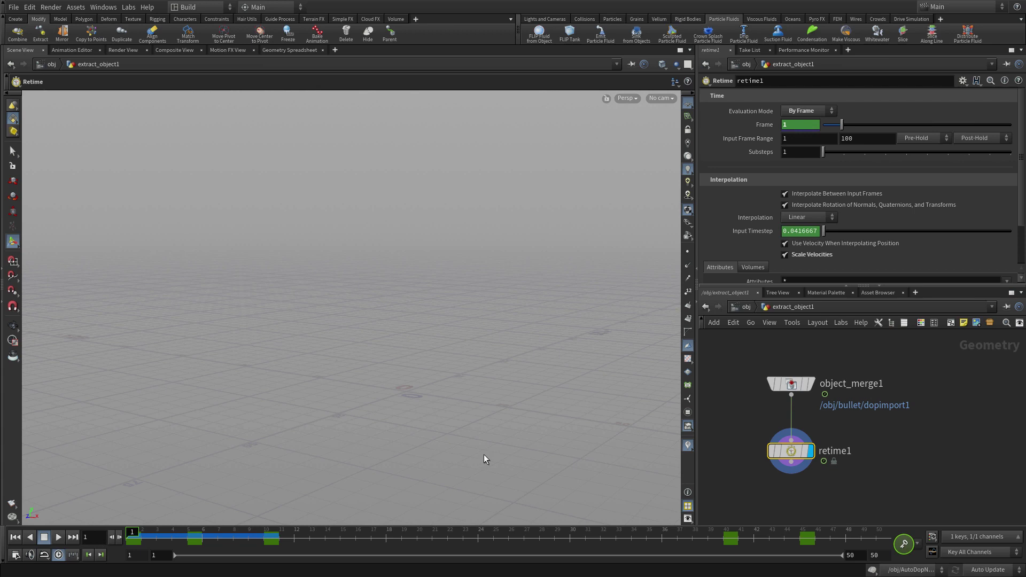
key(Escape)
middle_drag(864, 506, 912, 470)
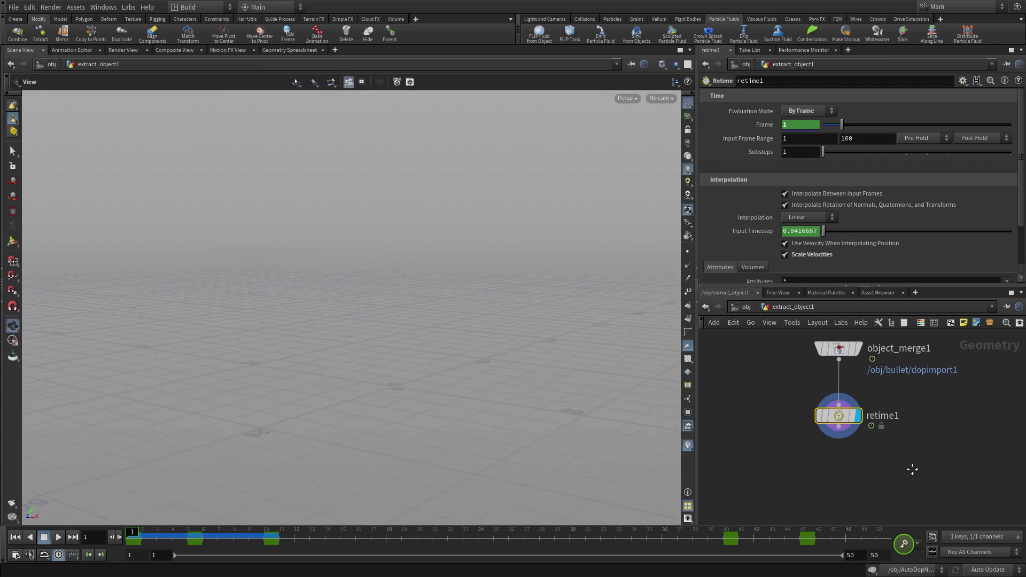
key(Return)
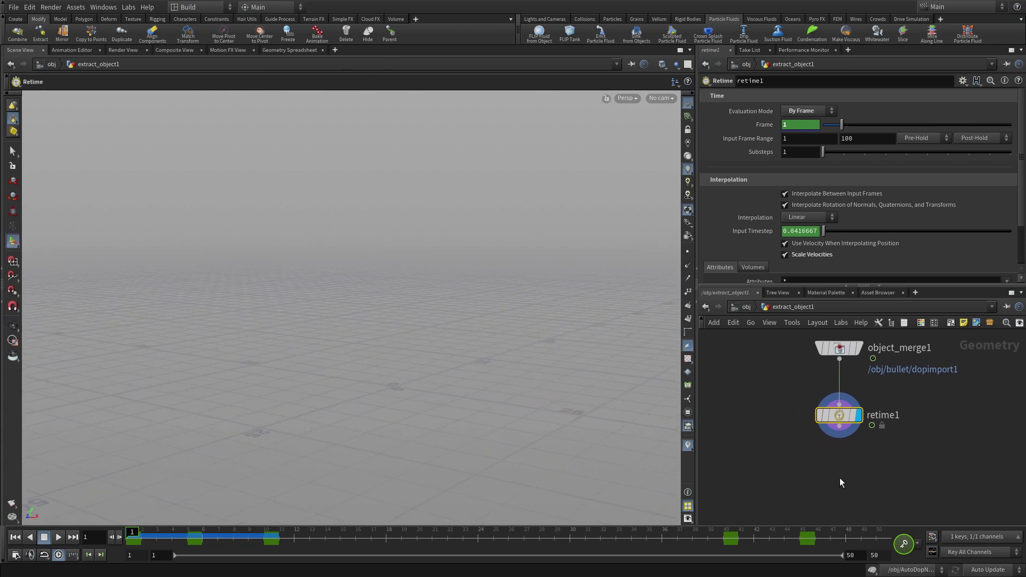
key(Tab)
Add a USD Export node wired under retime1
text(usde)
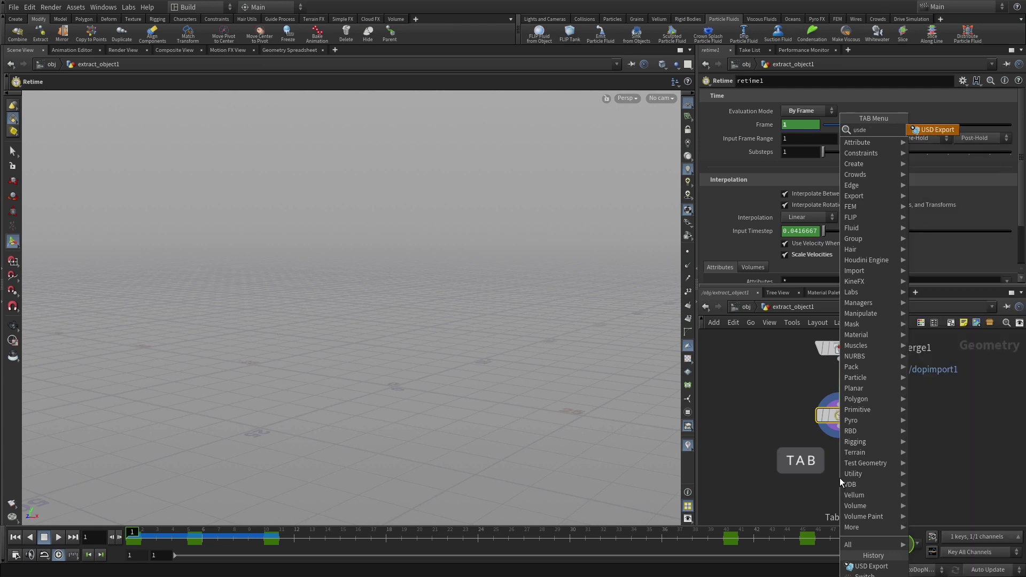
key(Return)
click(840, 478)
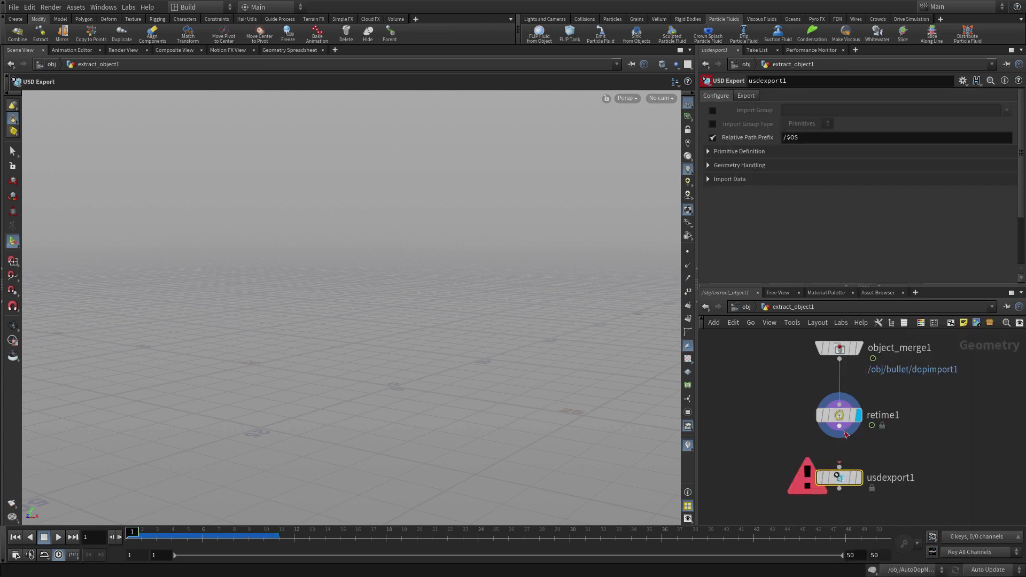
click(843, 428)
click(838, 475)
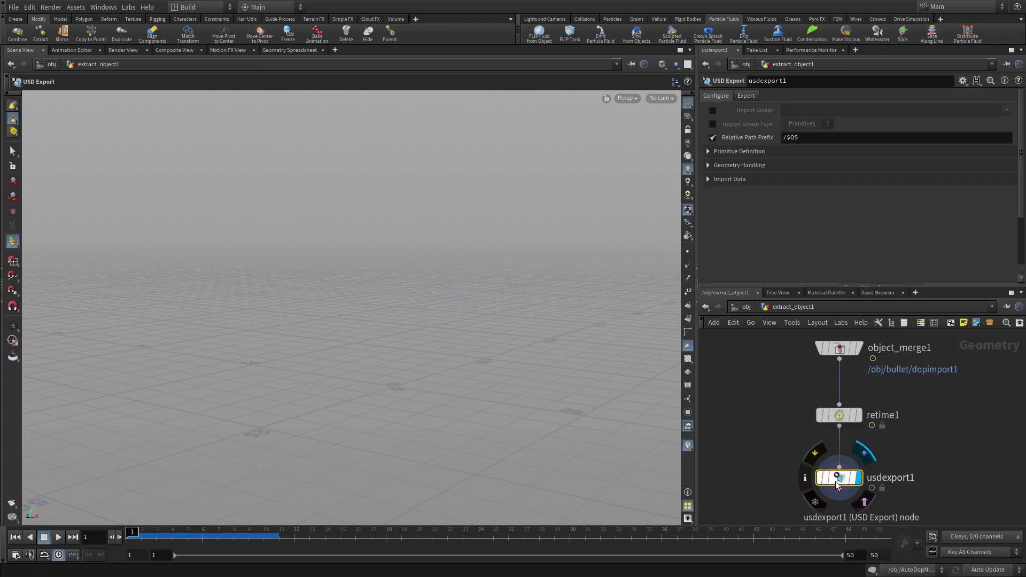
Export the Render Frame Range to $HIP/usd/bullet.usd and save it to disk
click(746, 96)
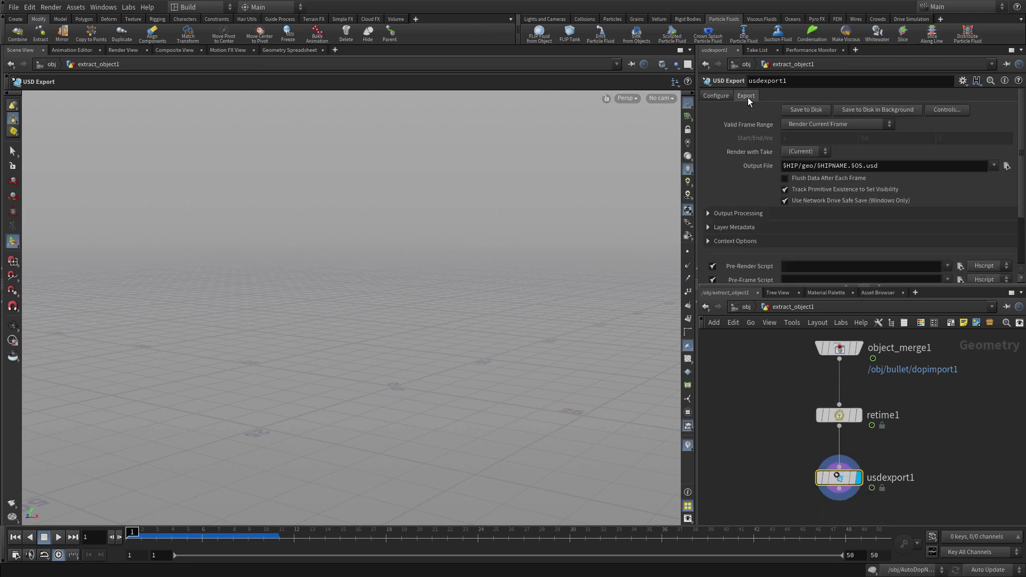
click(836, 126)
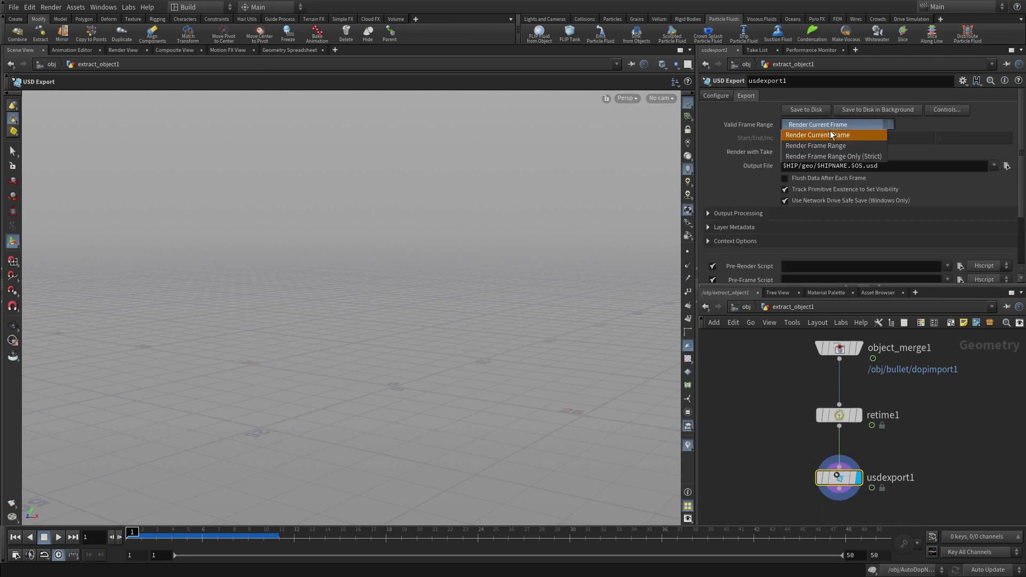
click(829, 148)
drag(862, 168, 801, 168)
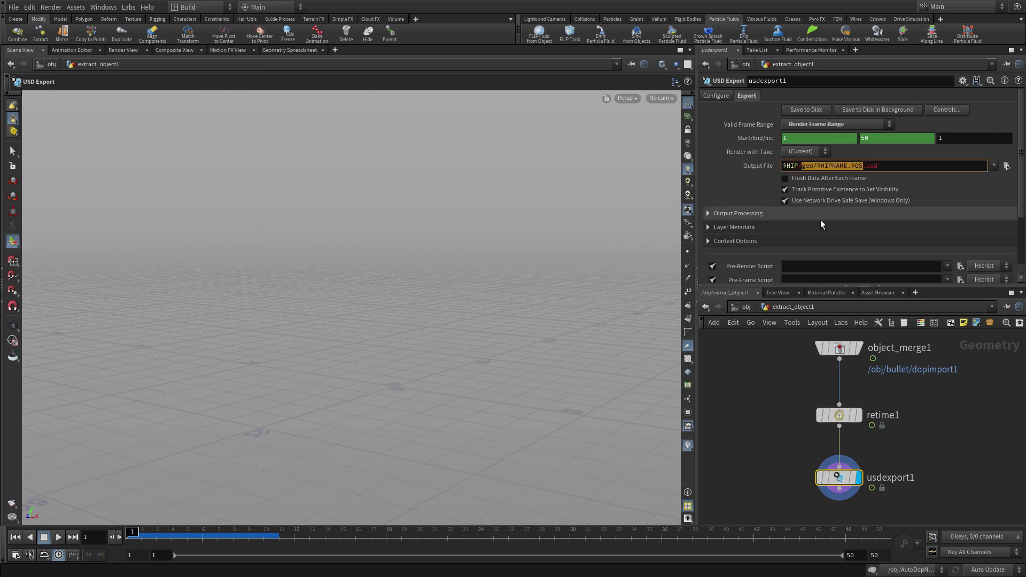
text(usd/bullet)
key(Return)
click(790, 109)
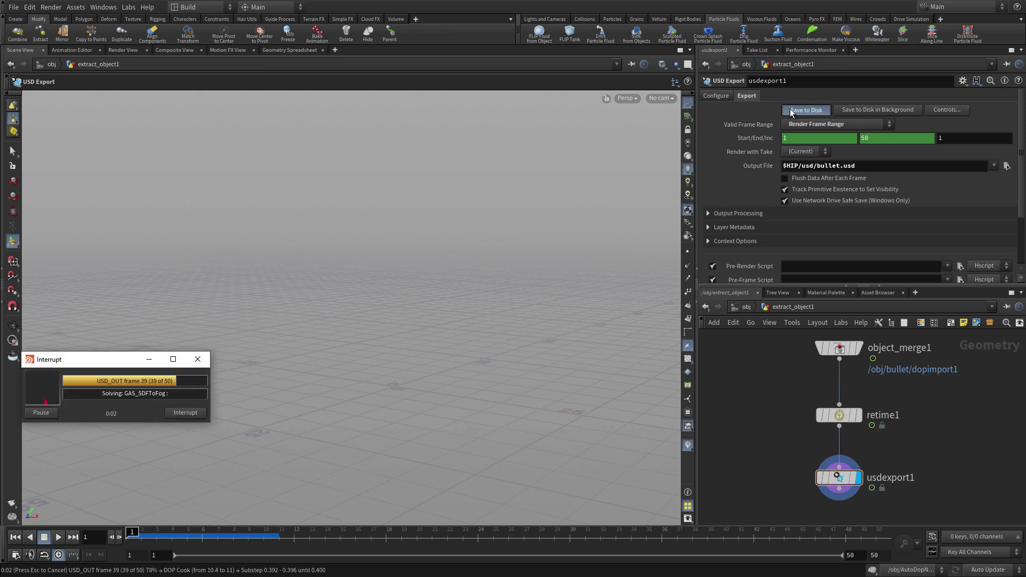